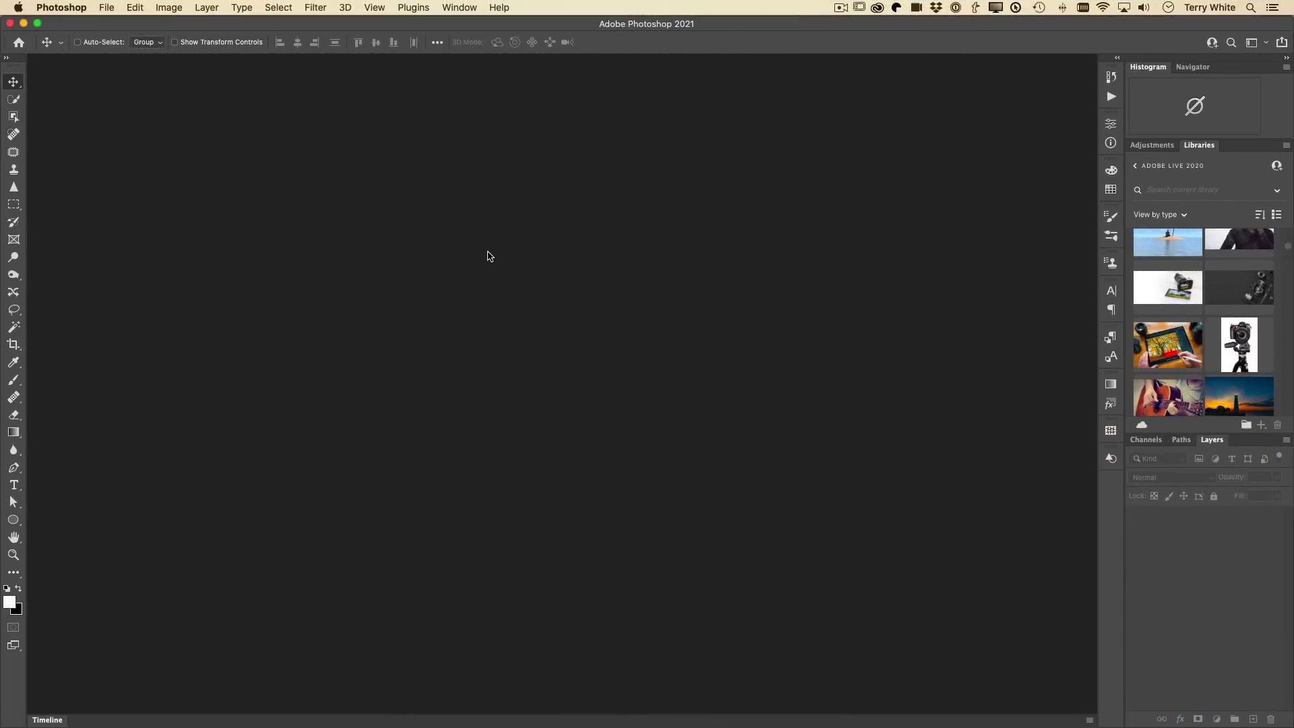
# Step: Open the seven raw photos from Tuki-Yellow-SpringShoot-0016.dng through Tuki-Yellow-SpringShoot-0009.dng in the Raw Files folder
pyautogui.click(105, 7)
pyautogui.click(121, 36)
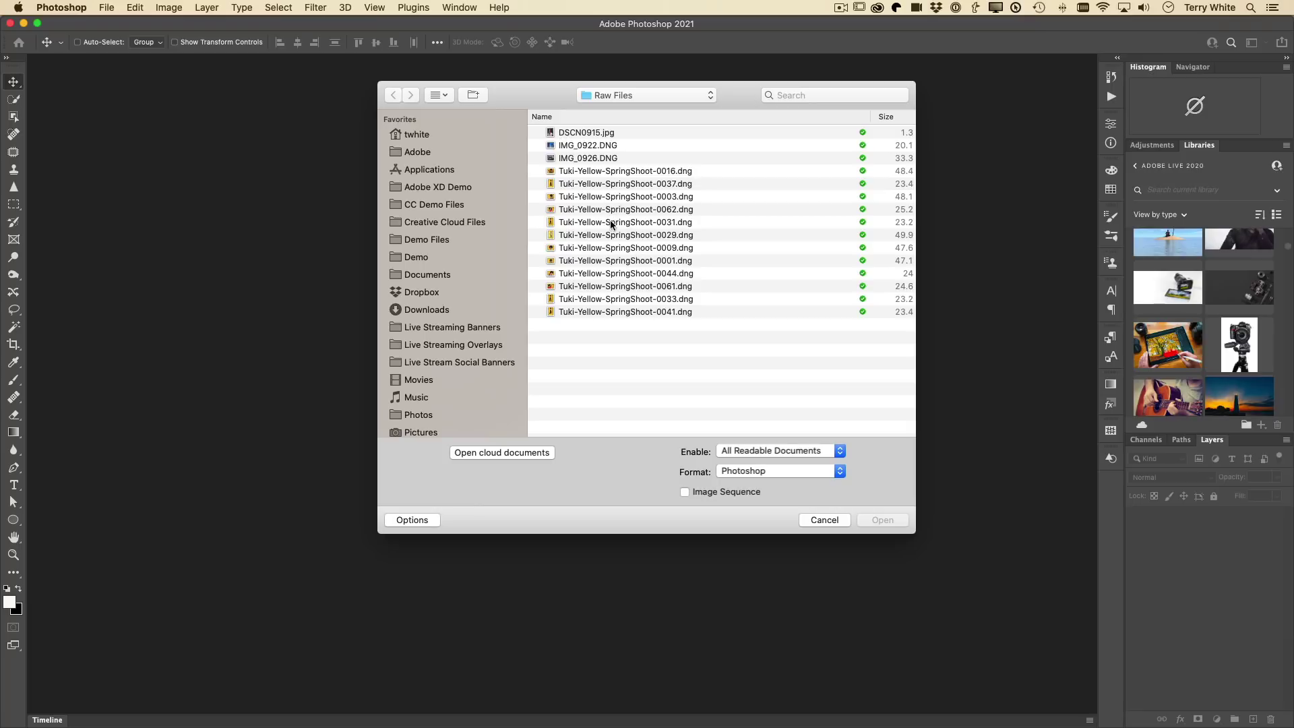
pyautogui.click(602, 173)
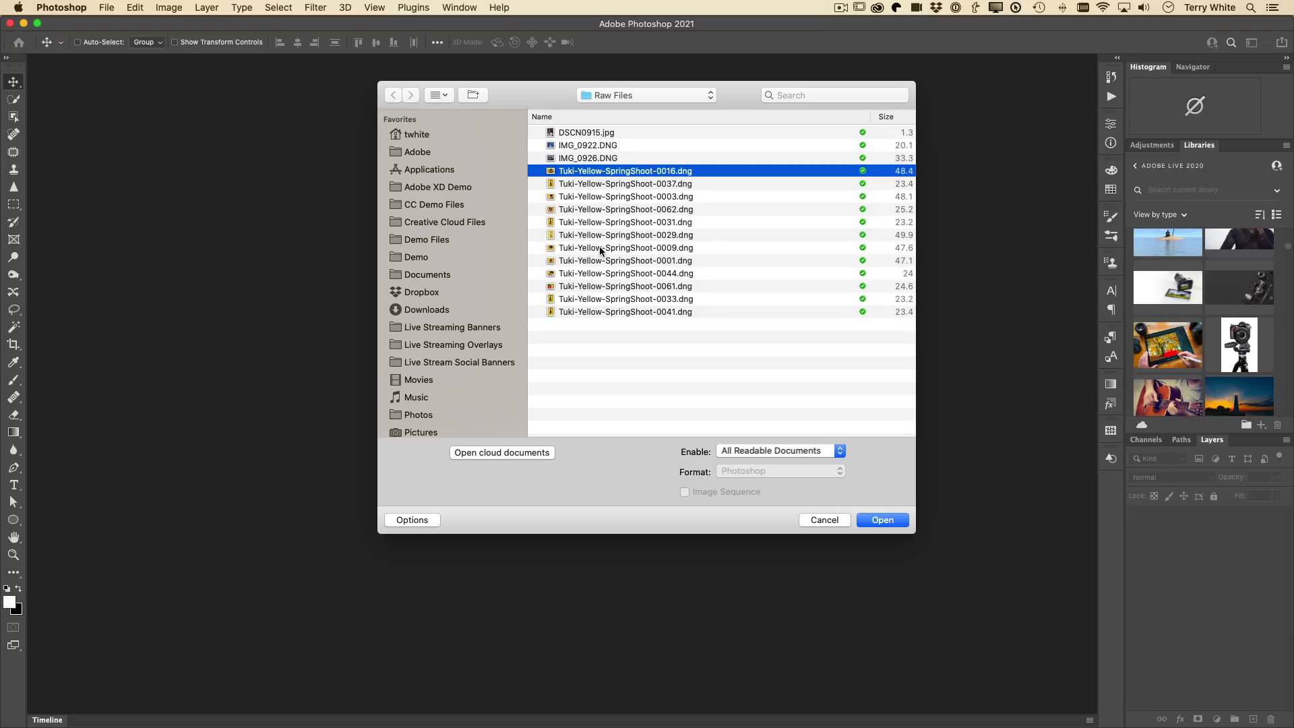
pyautogui.keyDown('shift'); pyautogui.click(602, 249); pyautogui.keyUp('shift')
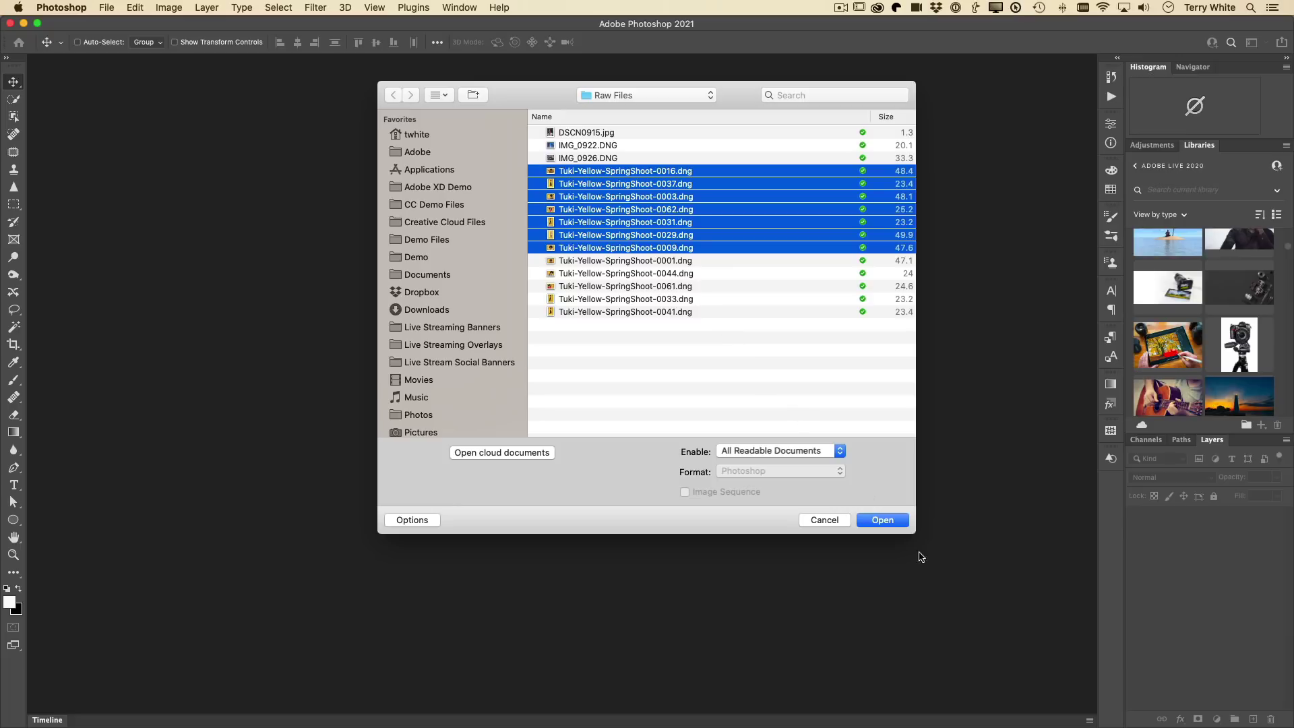
pyautogui.click(888, 522)
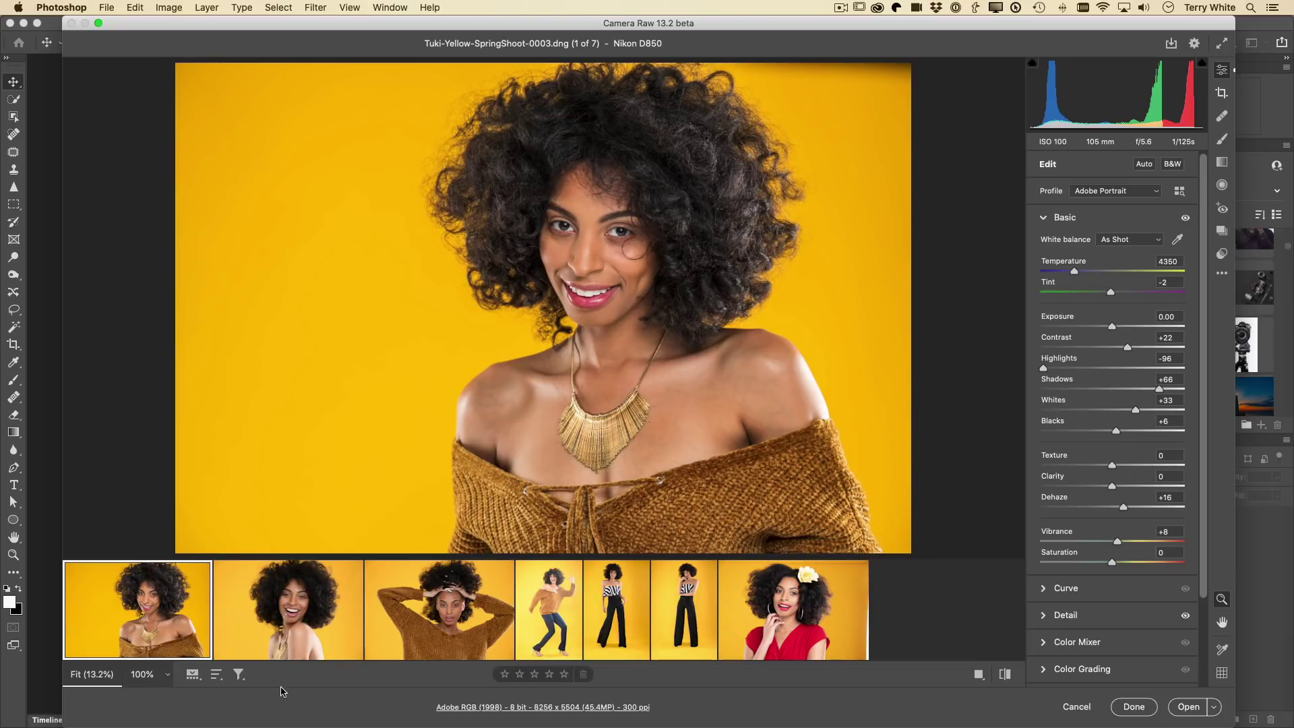
# Step: Check the filmstrip's sort options and preview several photos, including Tuki-Yellow-SpringShoot-0016, 0031 and 0037
pyautogui.click(215, 680)
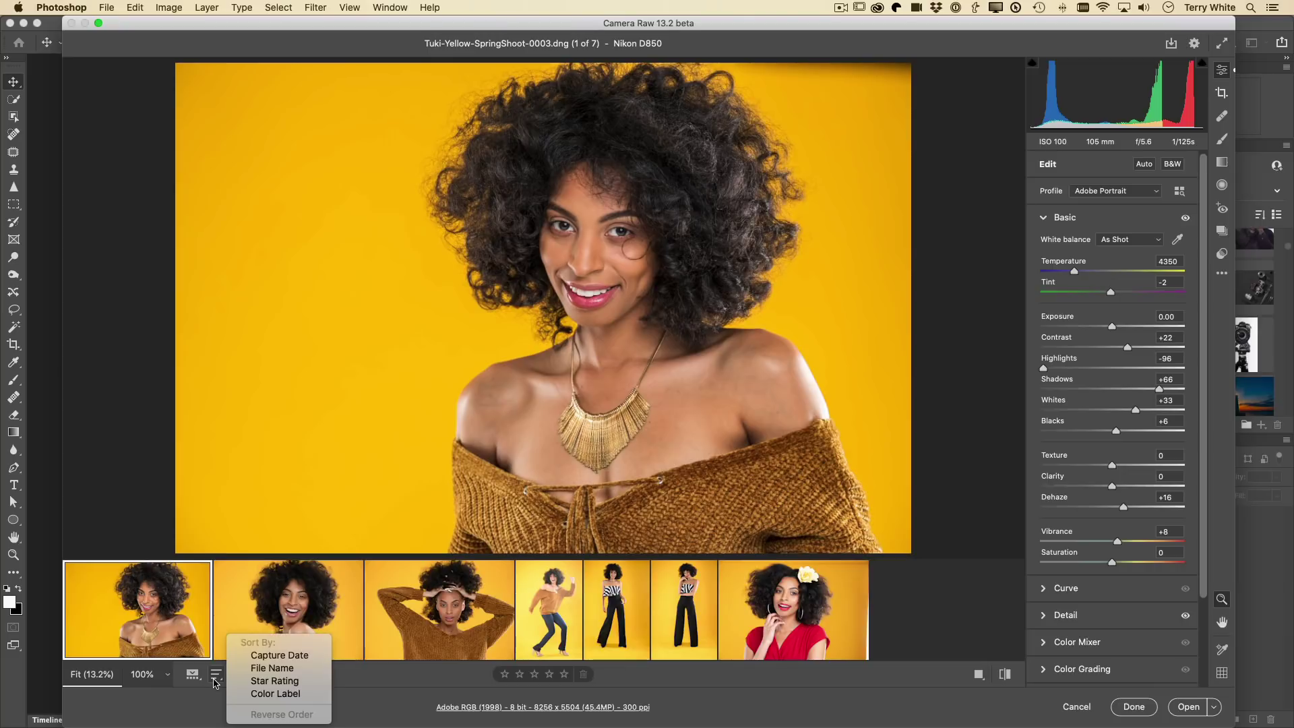
pyautogui.click(211, 695)
pyautogui.click(377, 640)
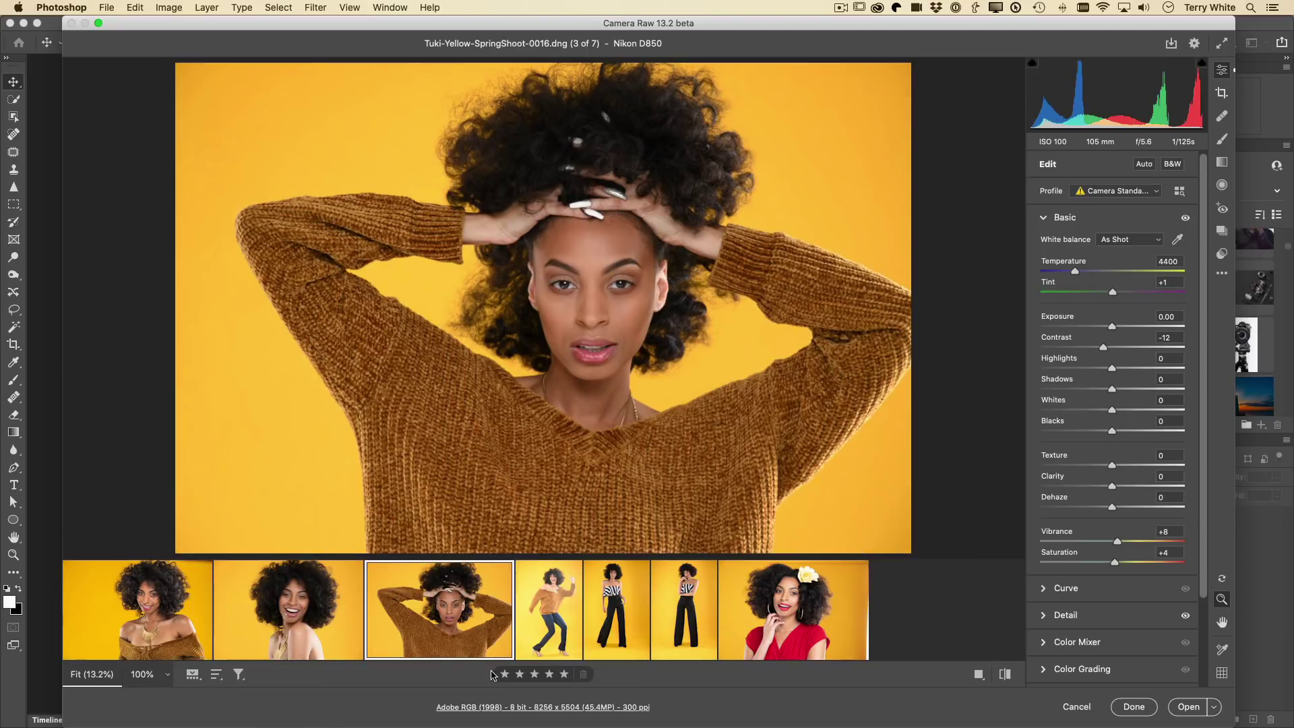
pyautogui.moveTo(633, 639)
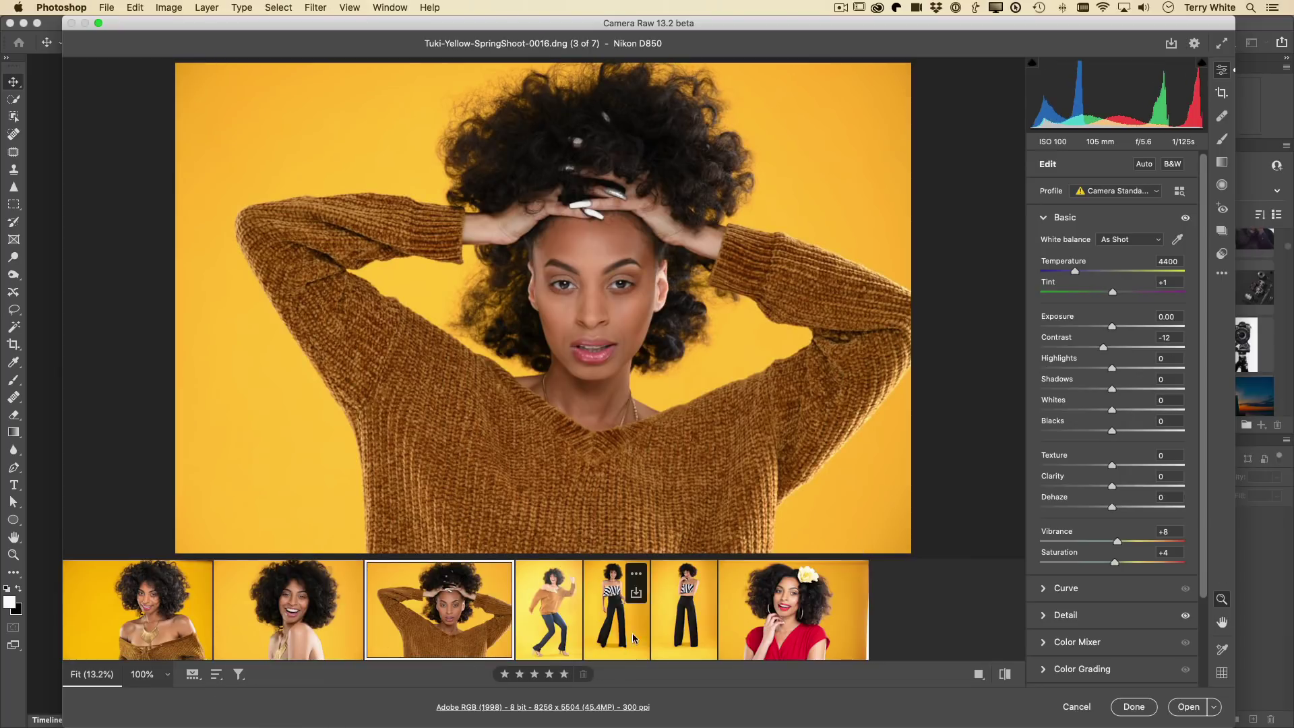
pyautogui.click(579, 625)
pyautogui.click(623, 626)
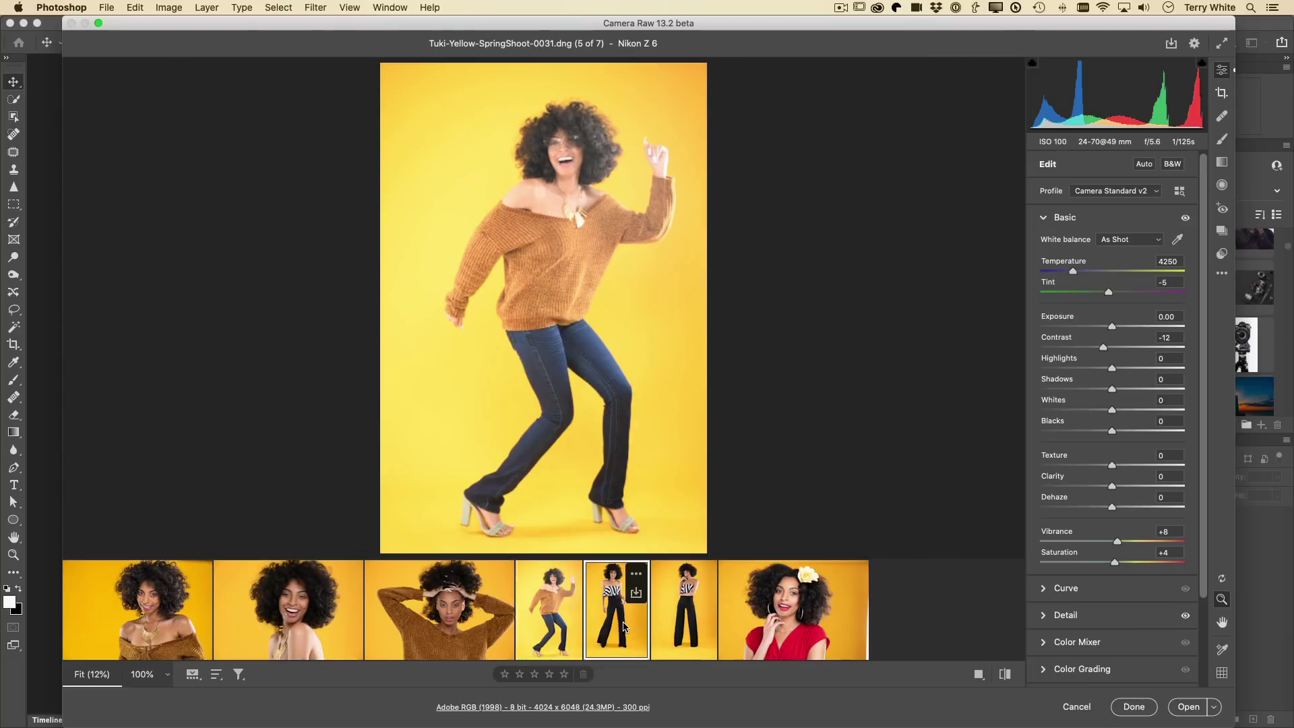
pyautogui.click(692, 633)
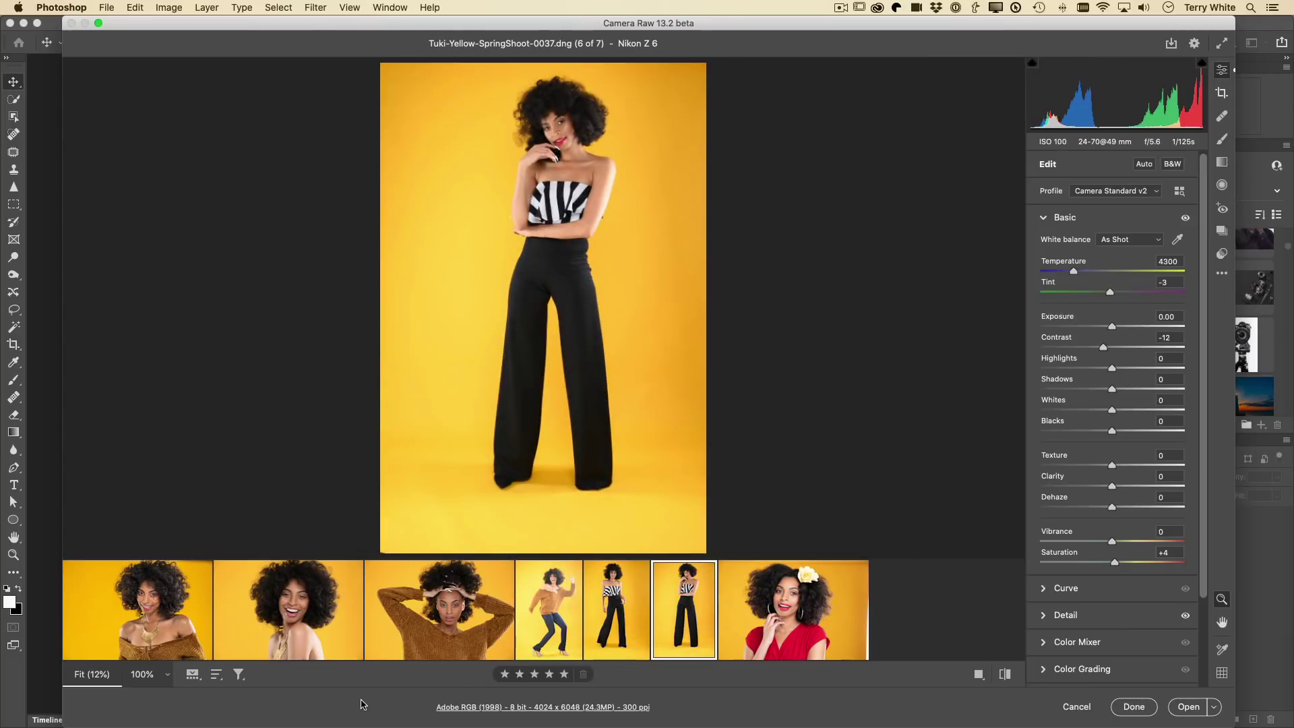
# Step: Sort the filmstrip photos by Star Rating, and switch the sorting to Capture Date
pyautogui.click(217, 675)
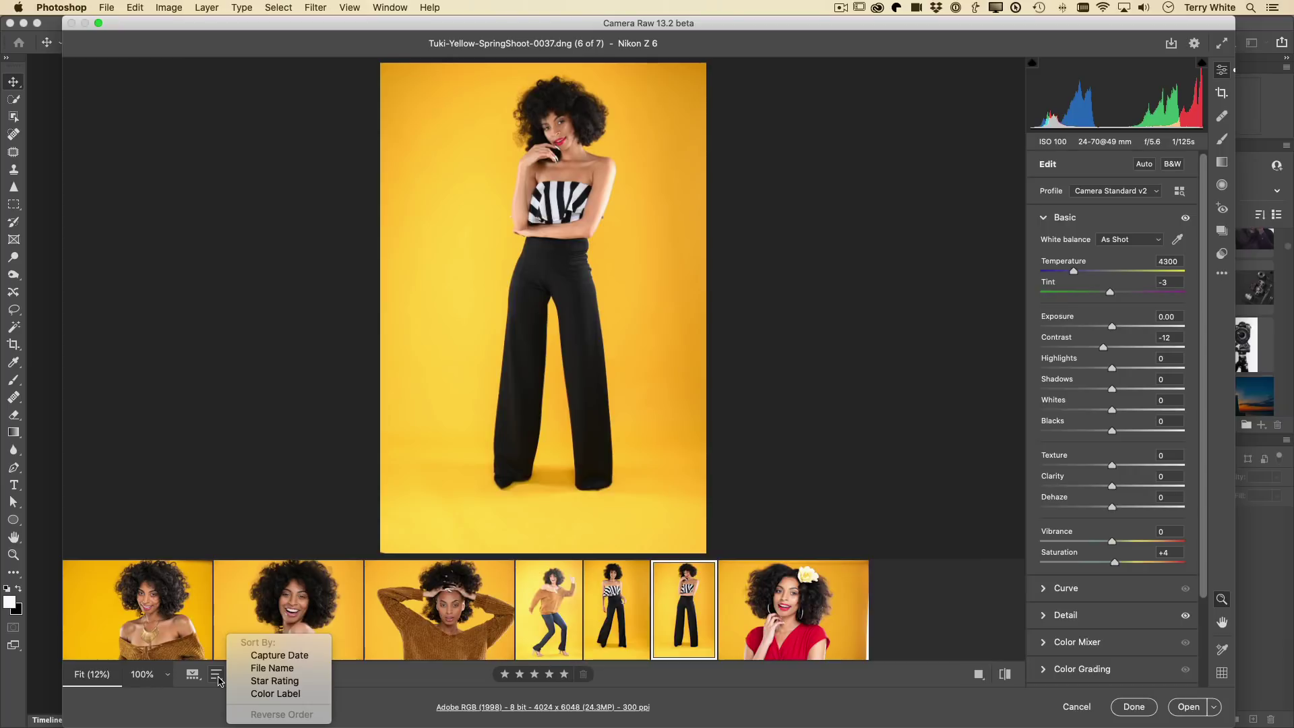
pyautogui.click(283, 681)
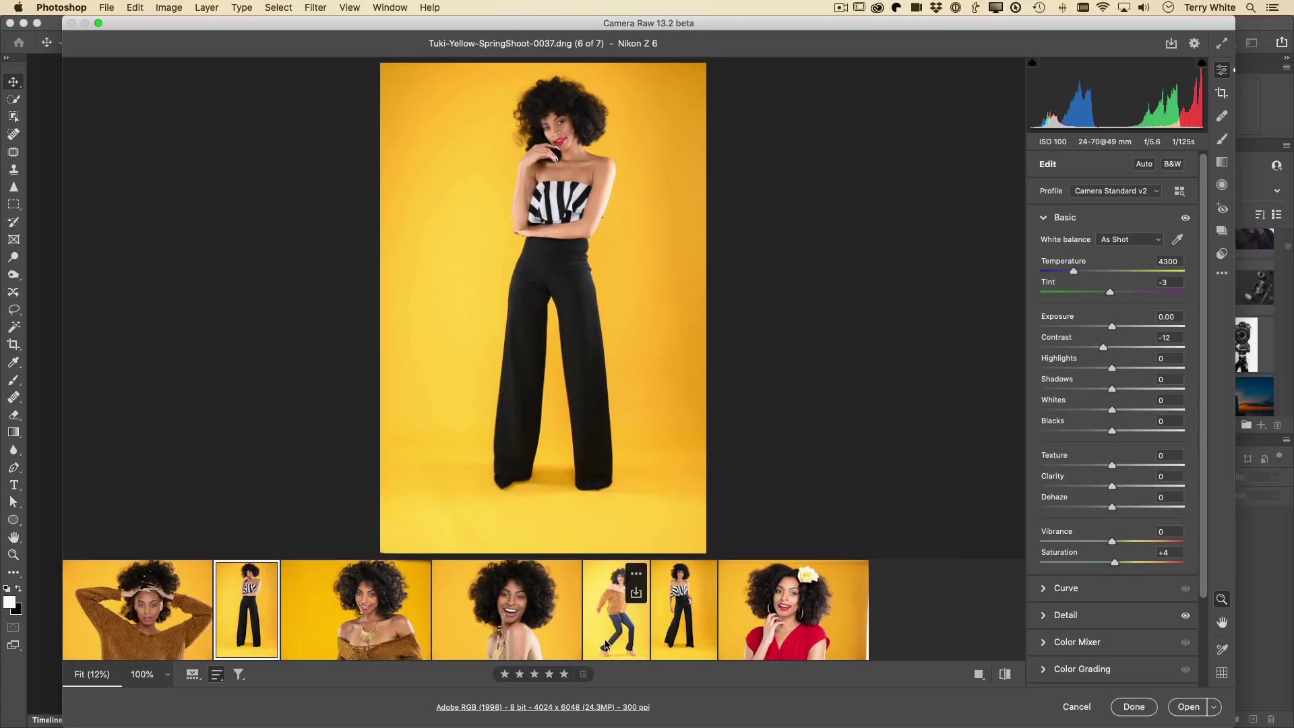
pyautogui.click(220, 679)
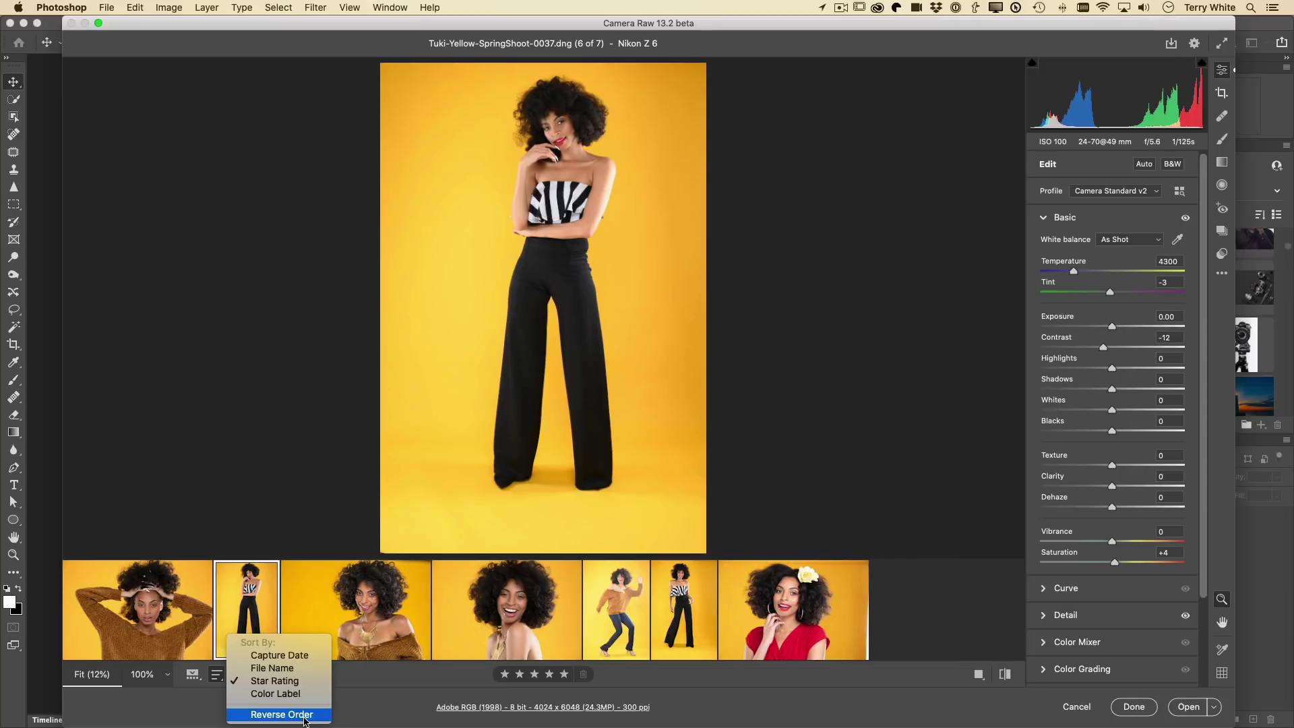
pyautogui.click(305, 655)
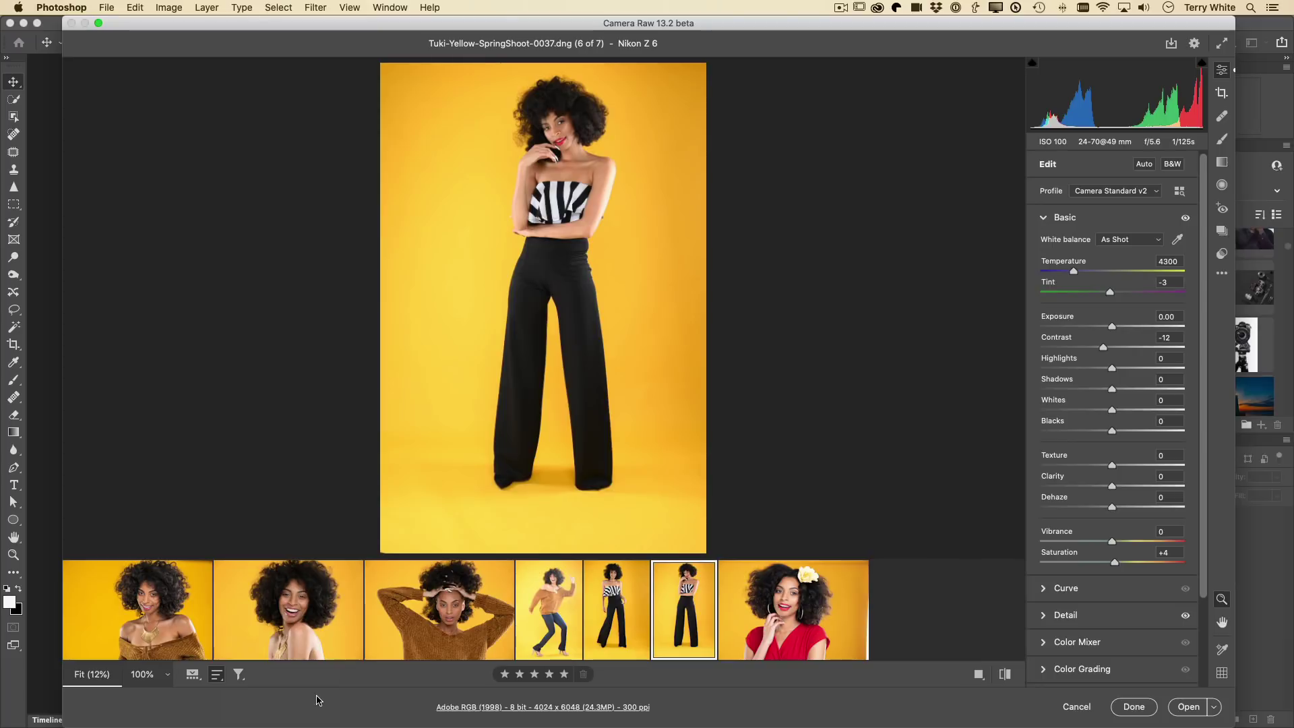
# Step: Filter the filmstrip by star rating to view the matching photos, and clear the filter
pyautogui.click(238, 676)
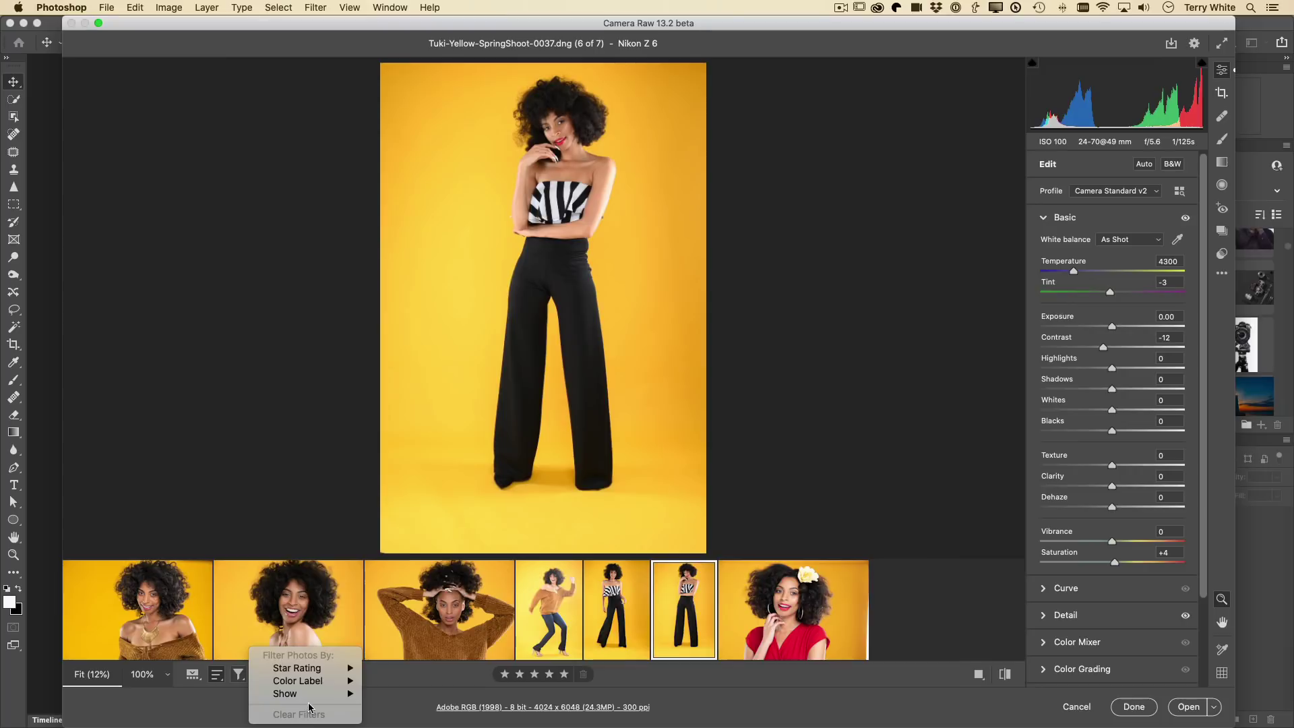
pyautogui.moveTo(324, 669)
pyautogui.click(398, 668)
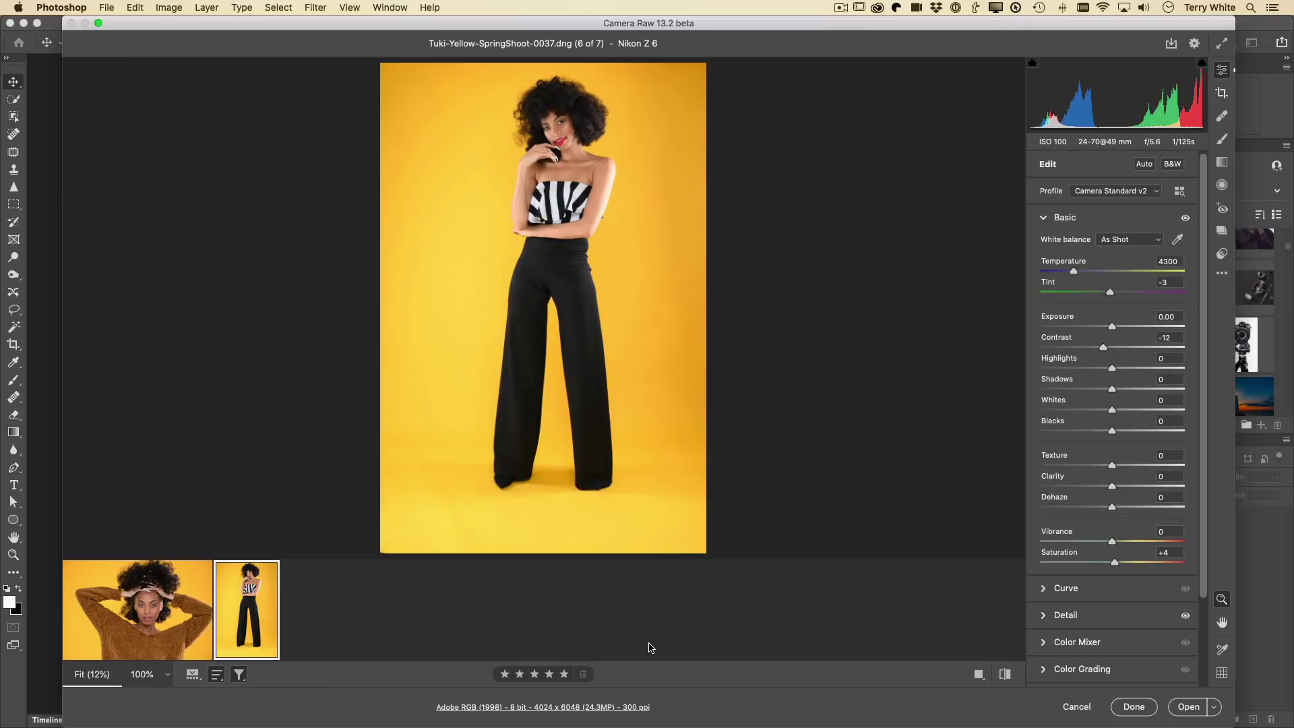
pyautogui.click(197, 635)
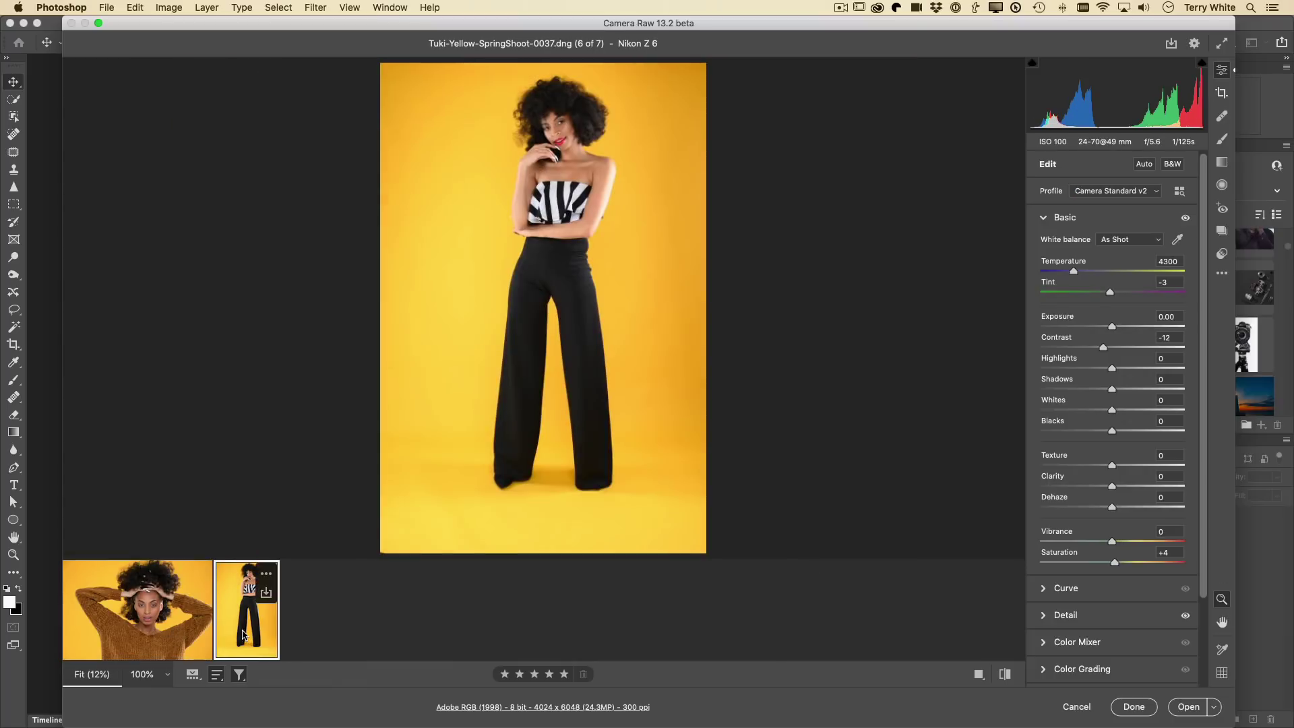
pyautogui.click(244, 639)
pyautogui.press('Left')
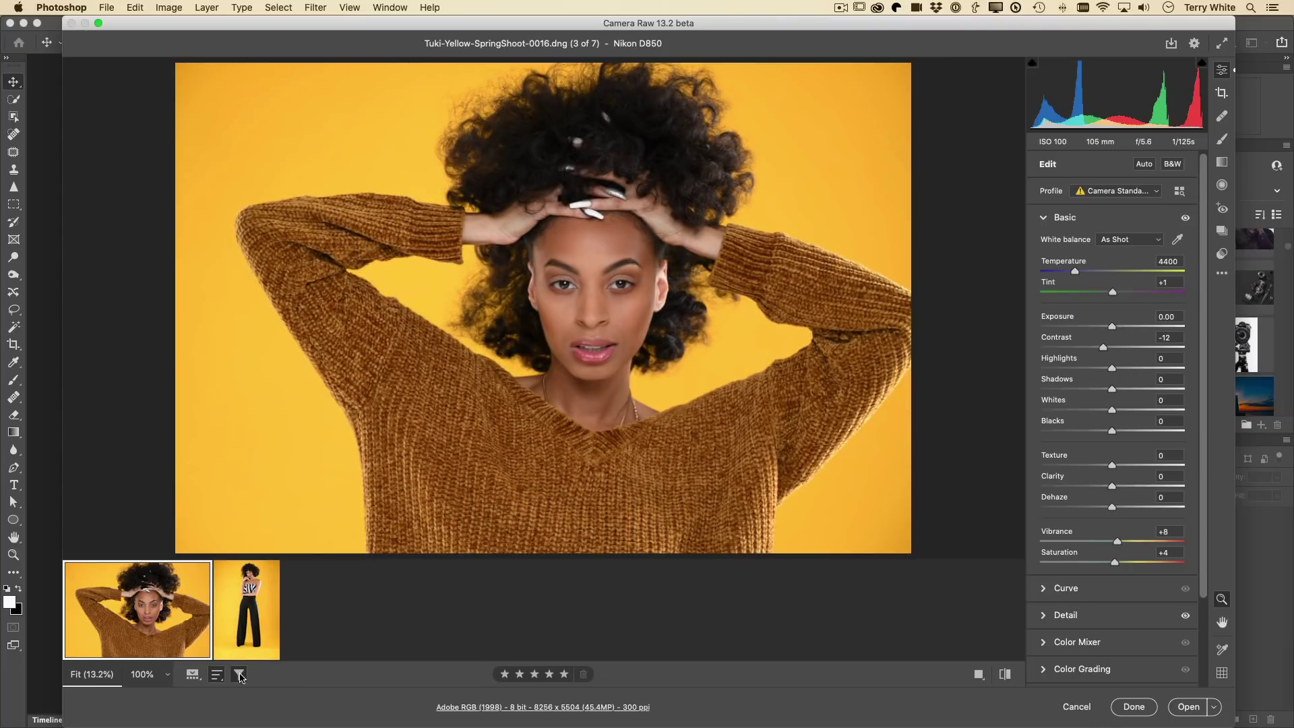
pyautogui.click(239, 674)
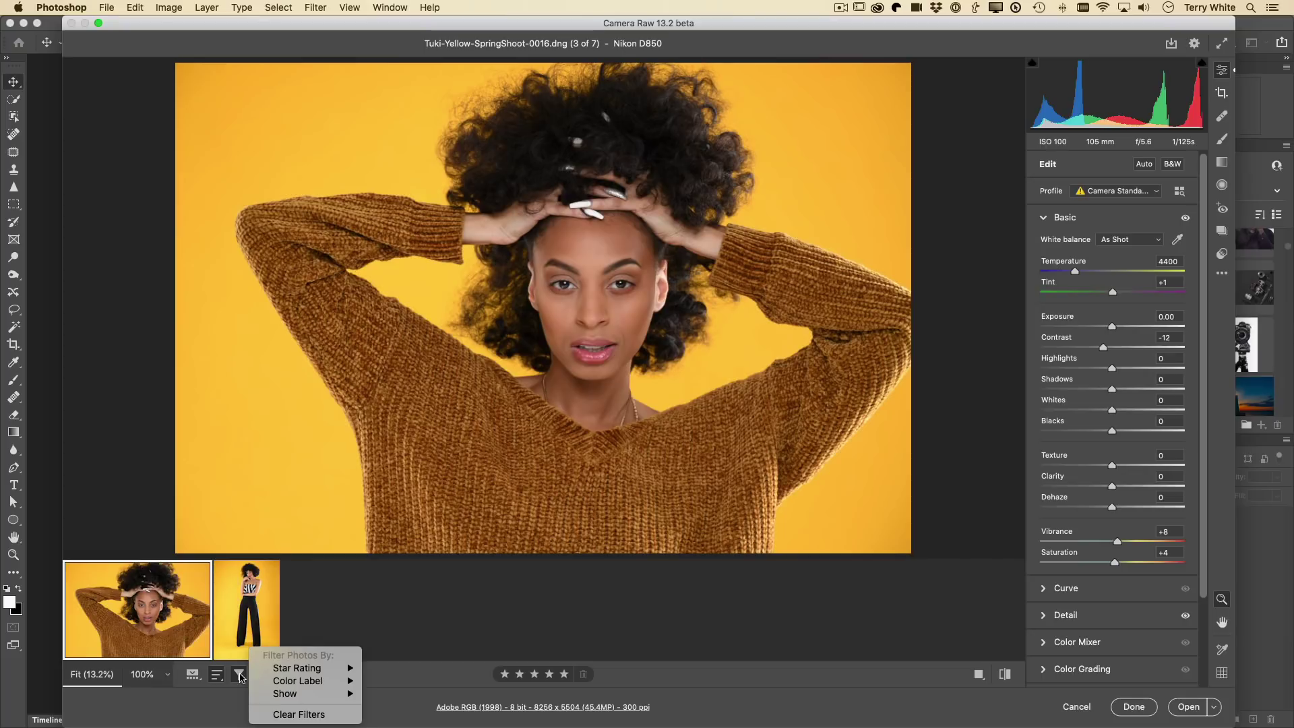
pyautogui.click(255, 713)
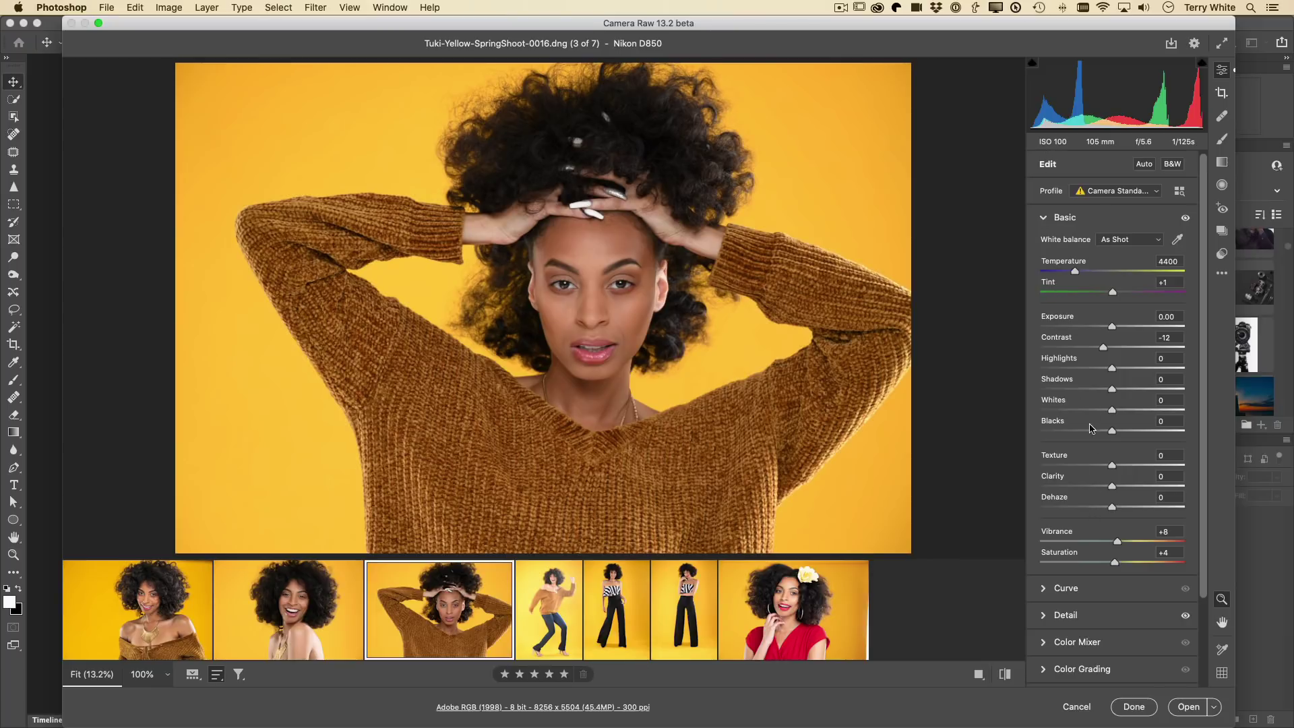
# Step: Open the settings for which Edit panels to show and turn off the Color/B&W Mixer panel
pyautogui.rightClick(1079, 165)
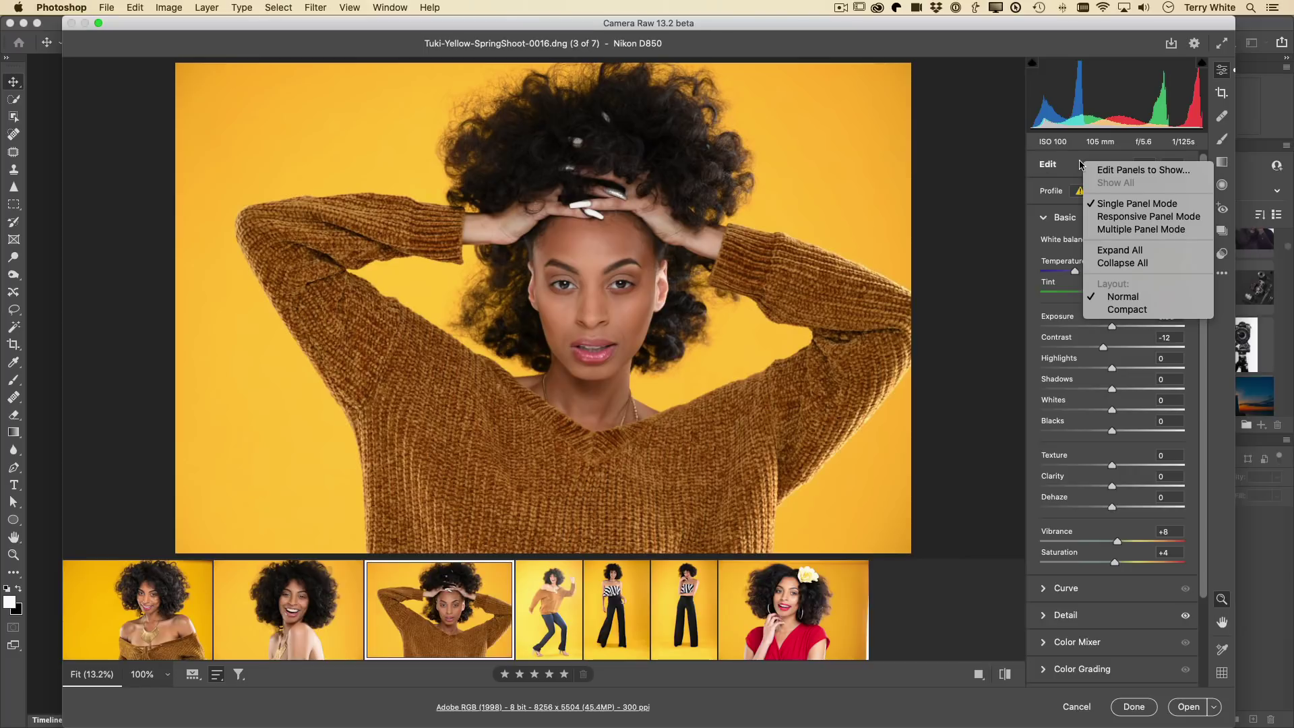
pyautogui.click(1146, 171)
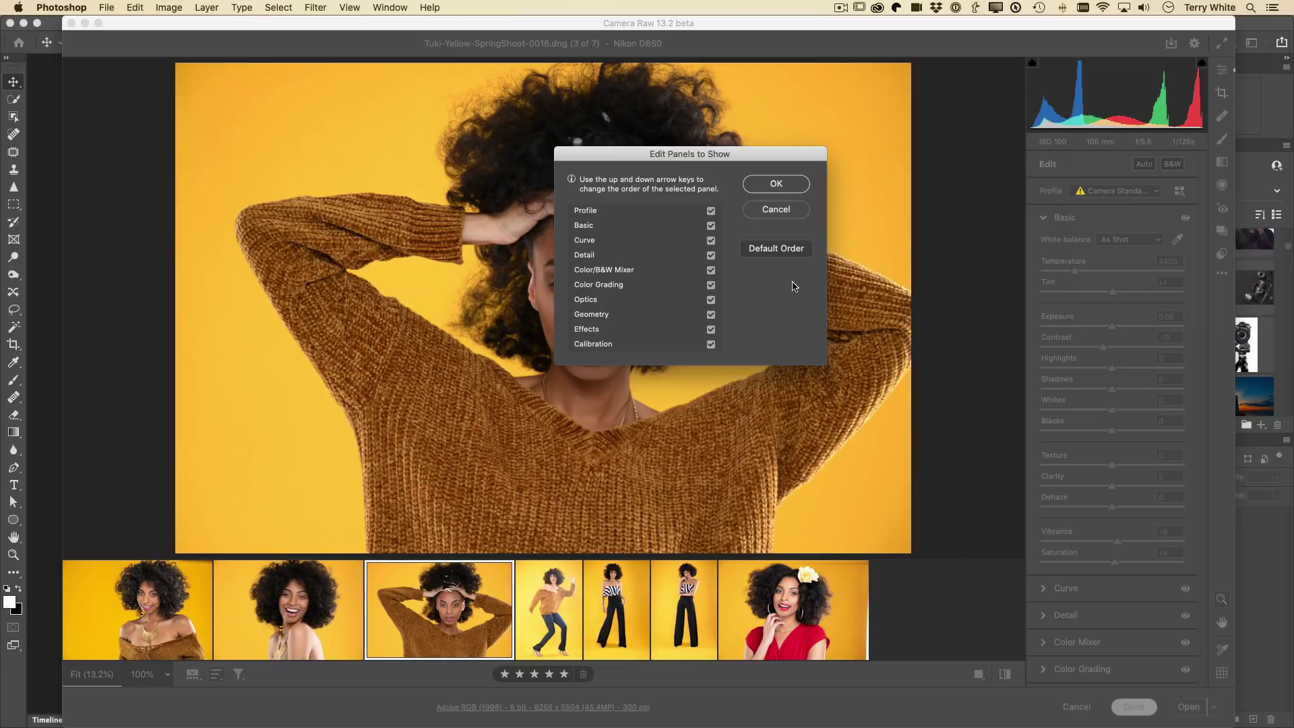
pyautogui.click(723, 256)
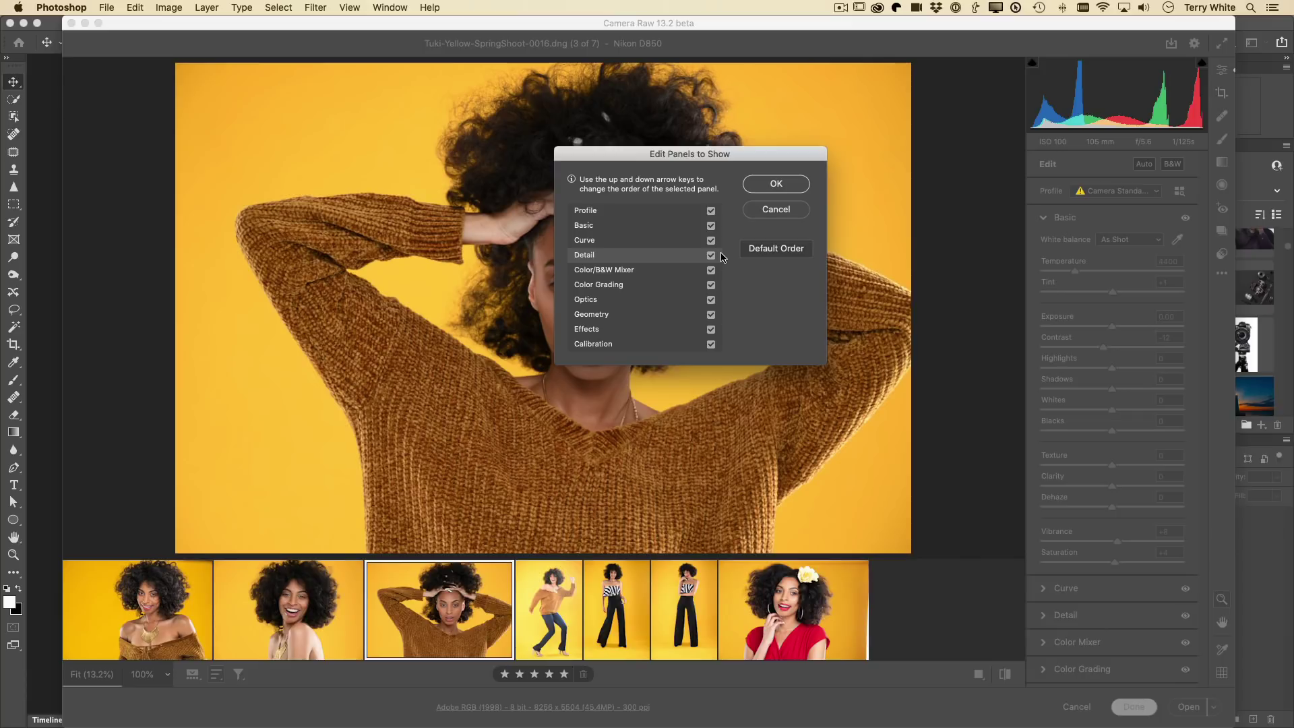
pyautogui.click(679, 272)
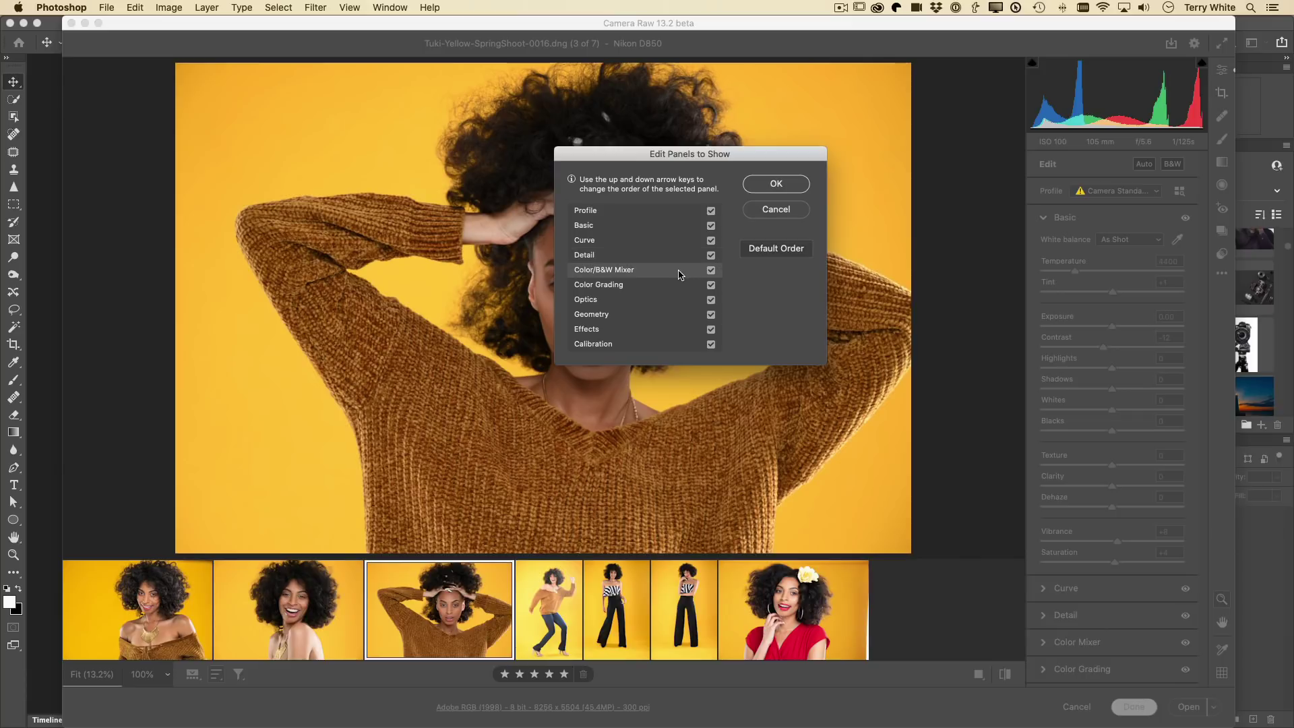
pyautogui.click(710, 270)
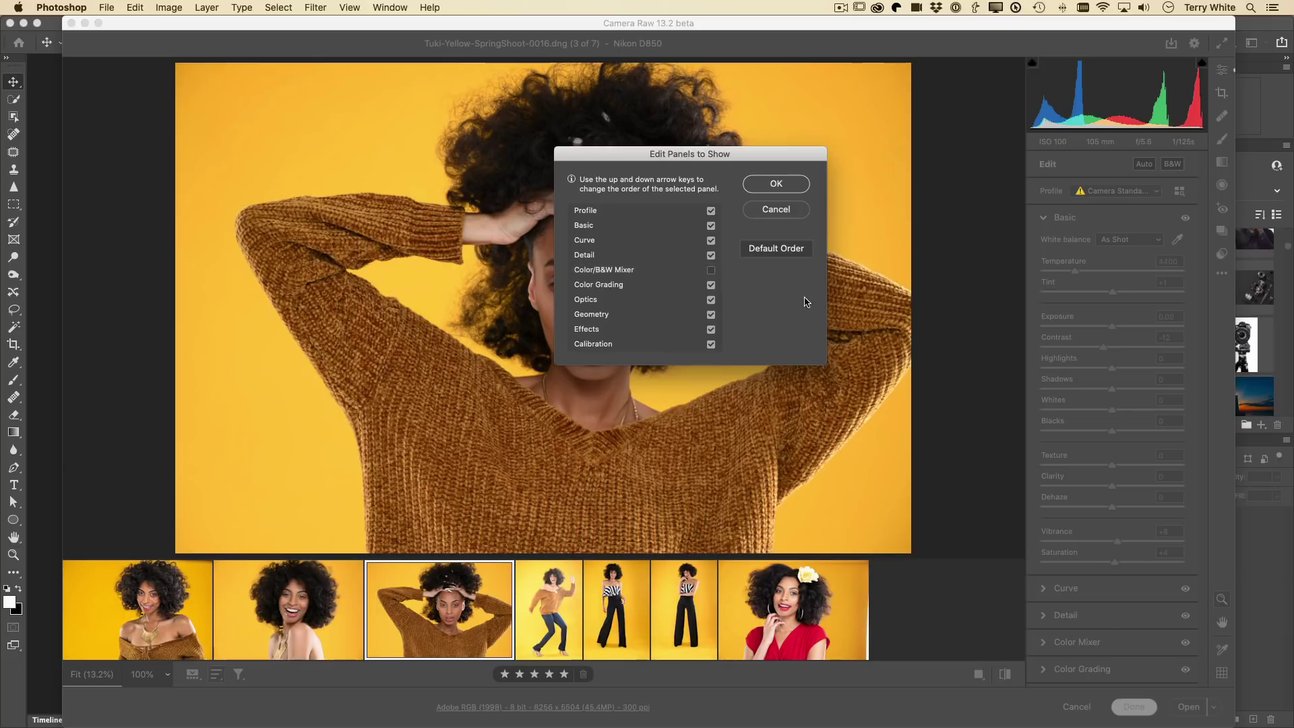
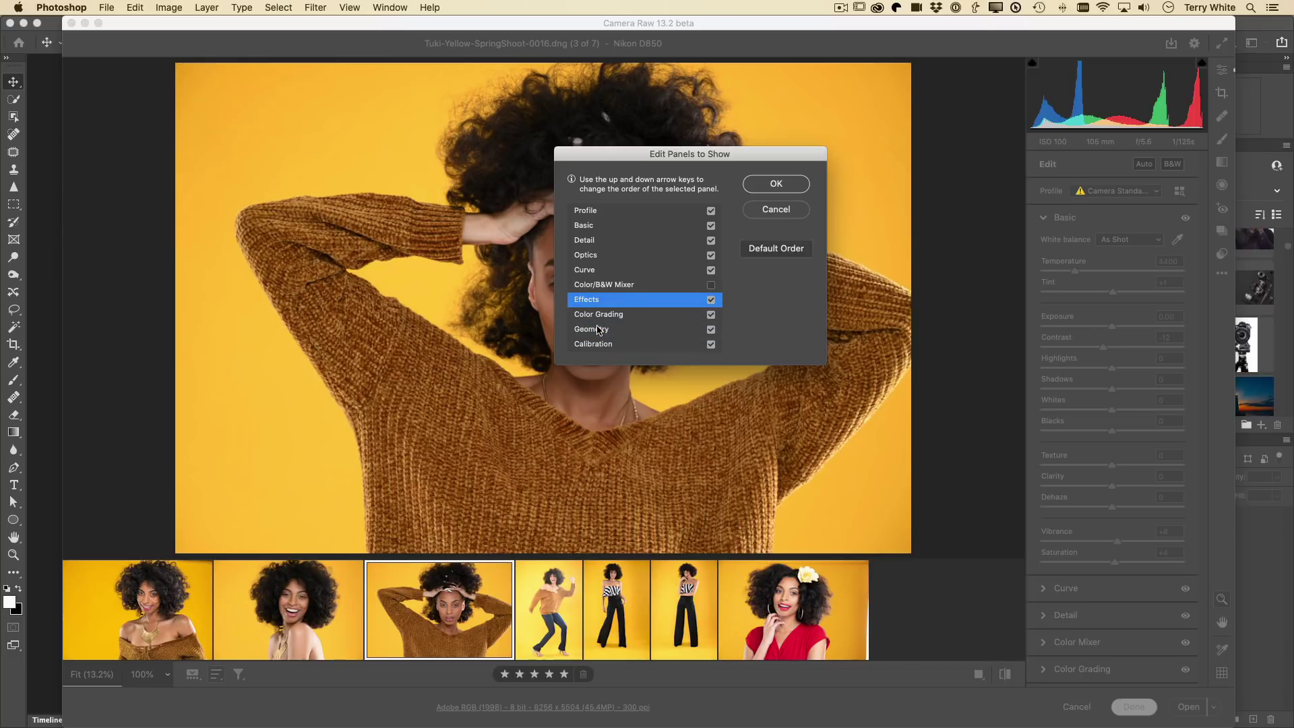
# Step: Reorder the Edit panels so that Effects follows Basic and Geometry follows Optics
pyautogui.press('Up')
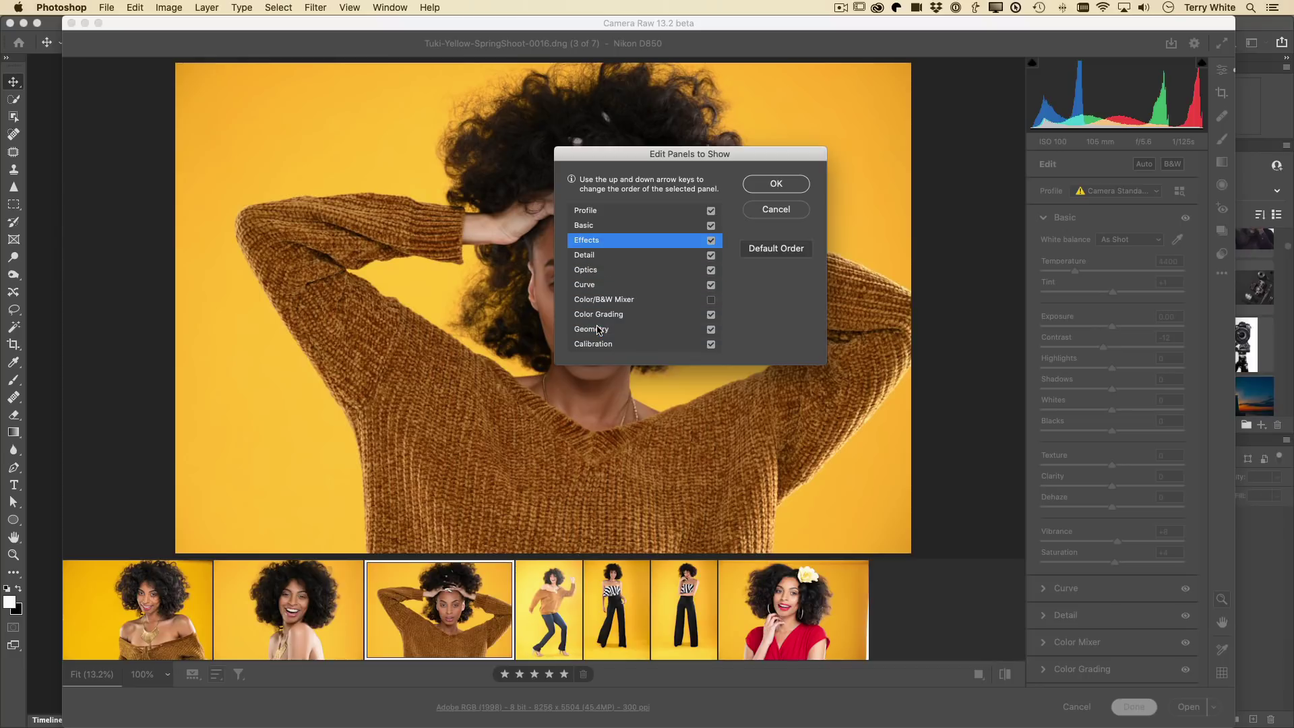
pyautogui.click(597, 330)
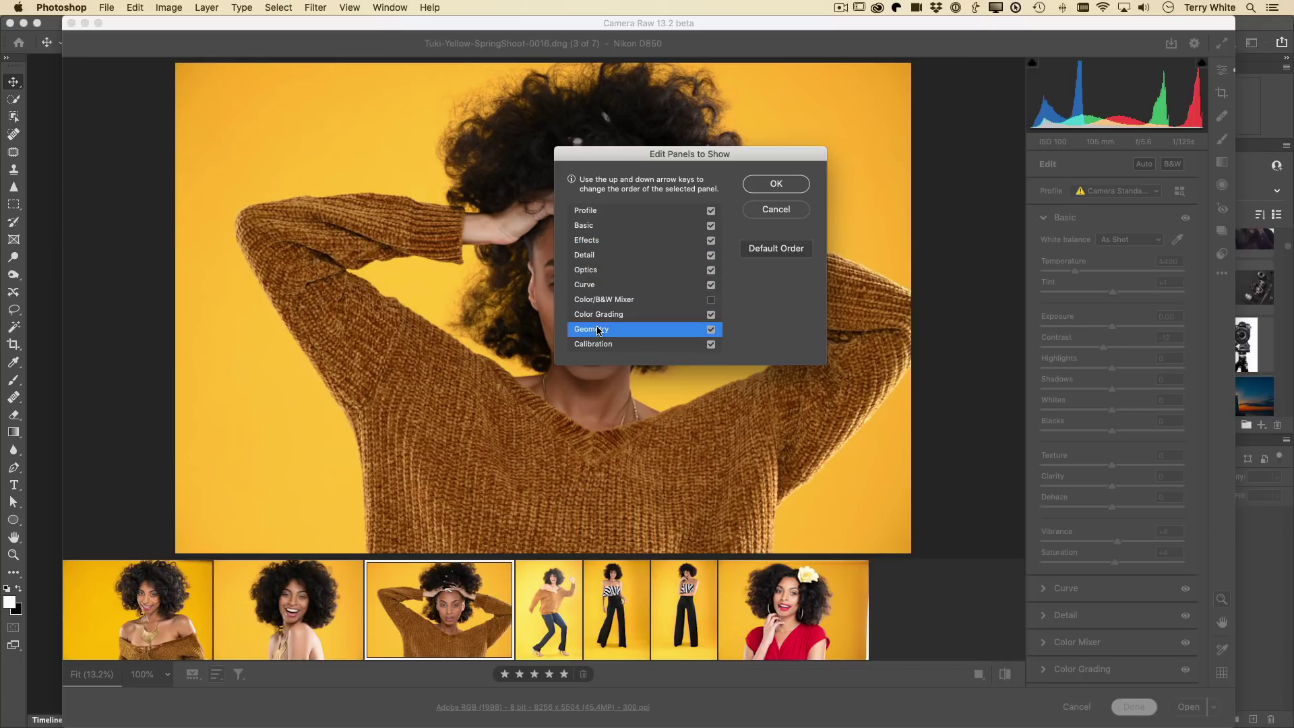
pyautogui.press('Up')
pyautogui.press('Up')
pyautogui.press('Up')
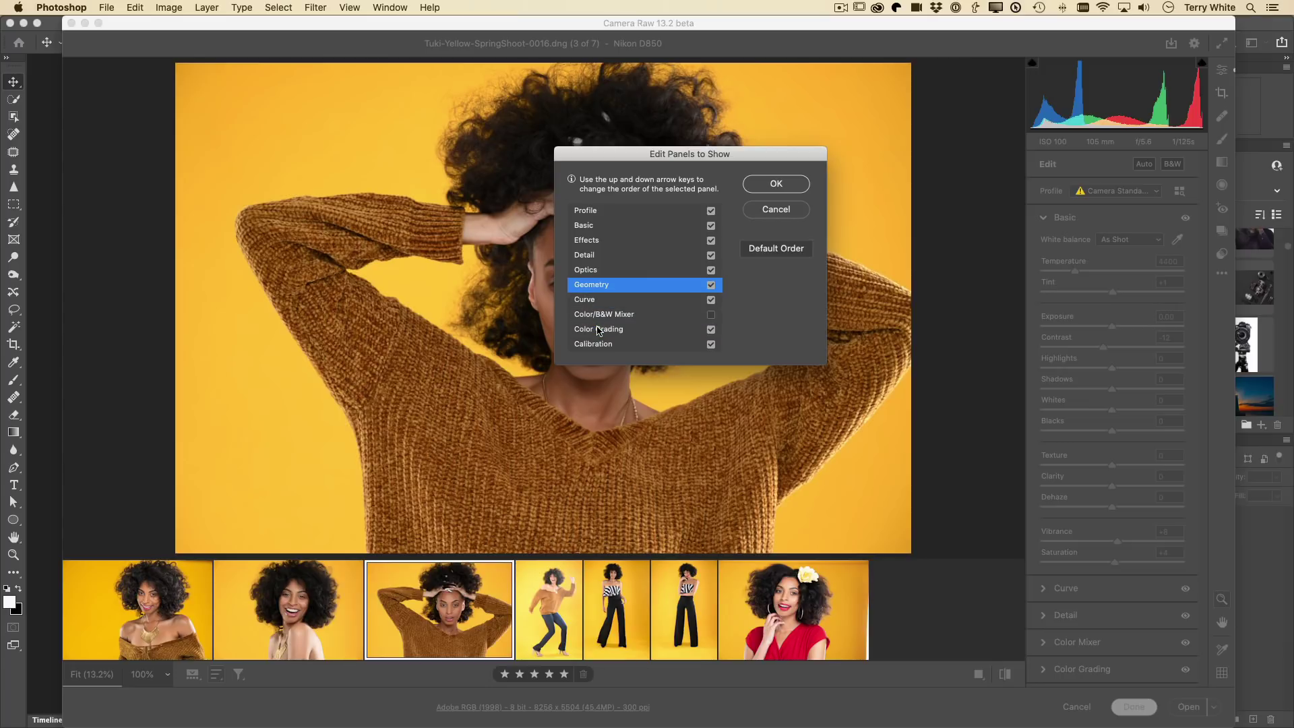
# Step: Place the Color Grading panel directly above Curve and apply the customized panel order
pyautogui.click(644, 335)
pyautogui.press('Up')
pyautogui.press('Up')
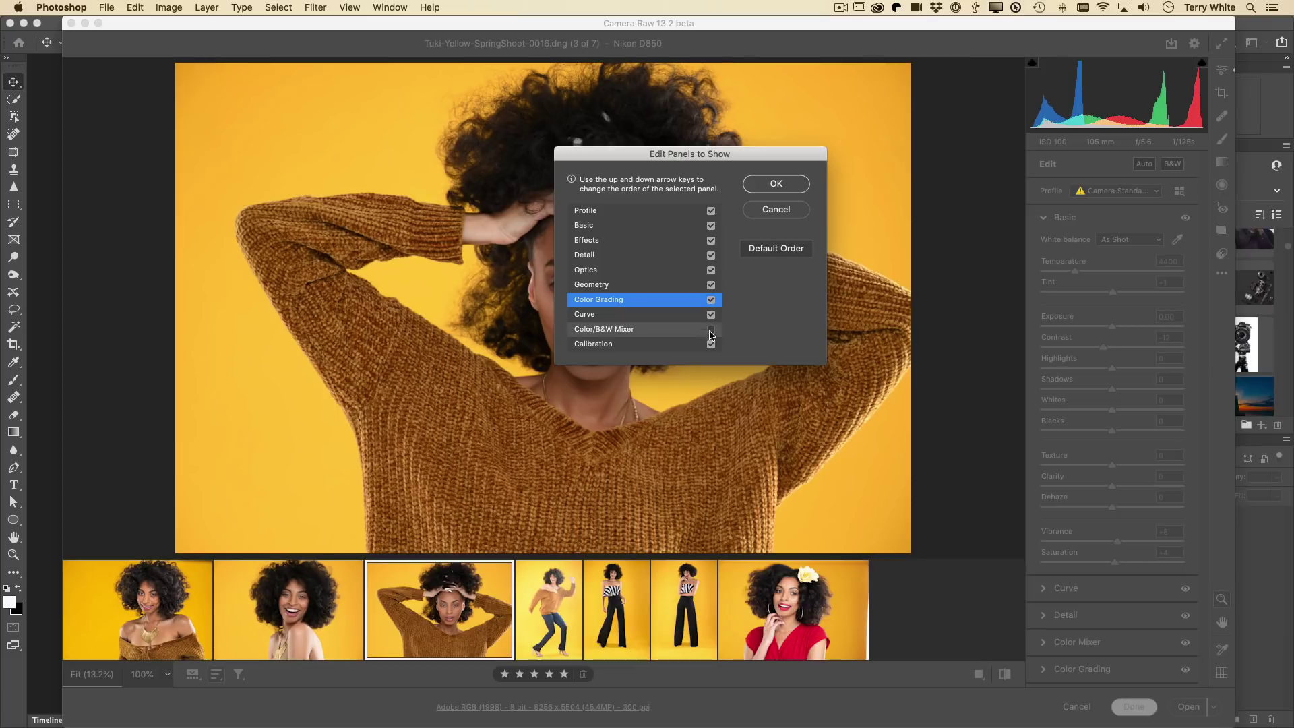
pyautogui.click(772, 190)
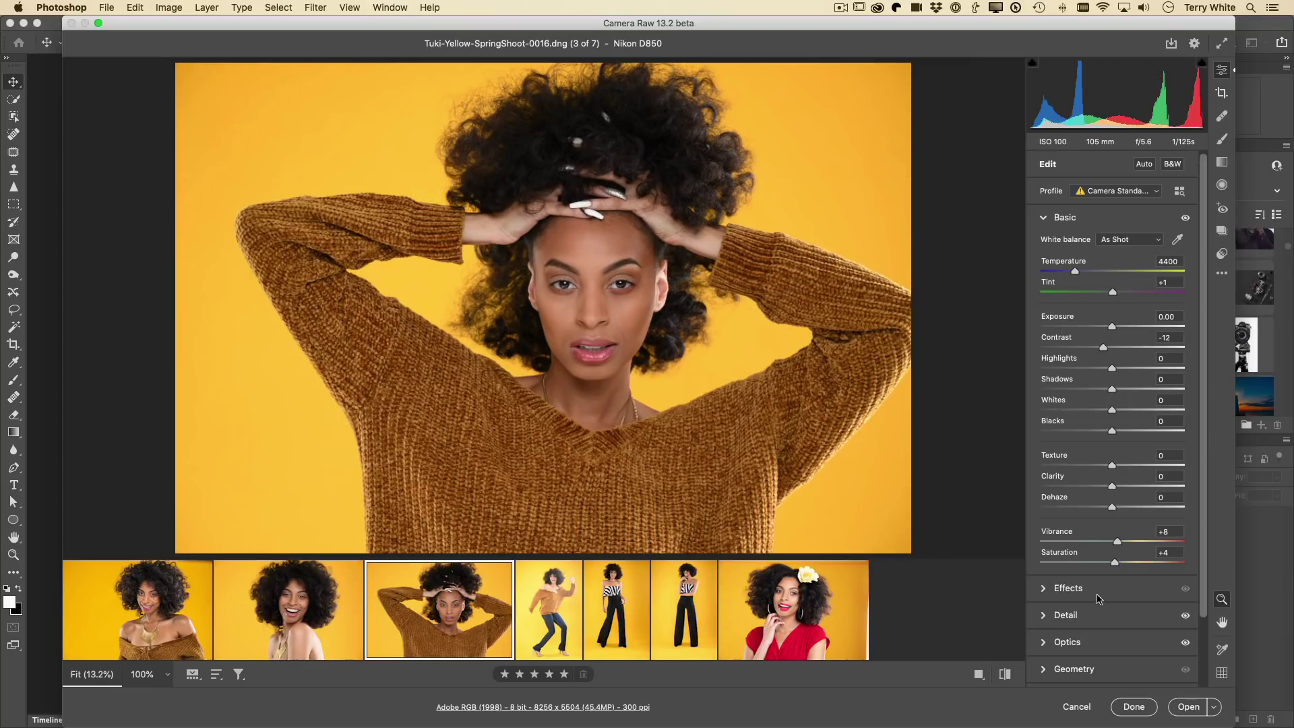
# Step: Turn the Color/B&W Mixer panel back on in the Edit panel settings and check the panel list
pyautogui.scroll(-3, 1097, 598)
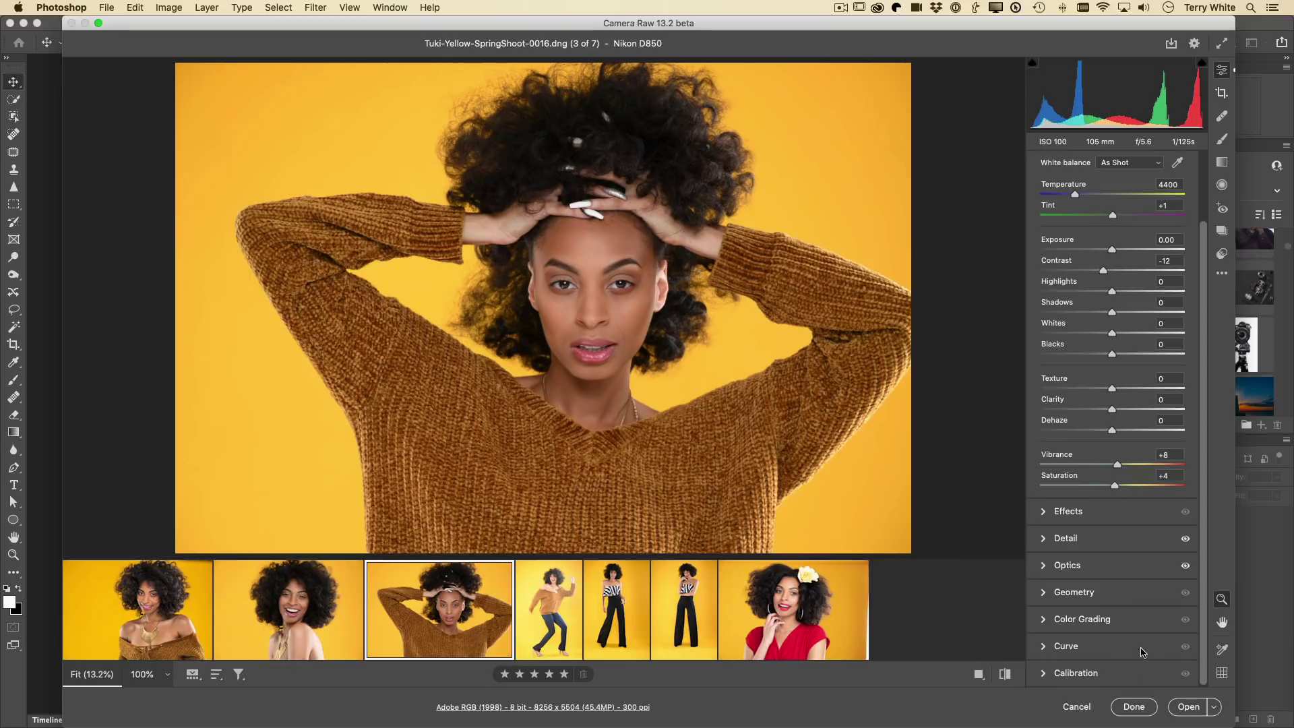
pyautogui.scroll(3, 1124, 235)
pyautogui.rightClick(1094, 177)
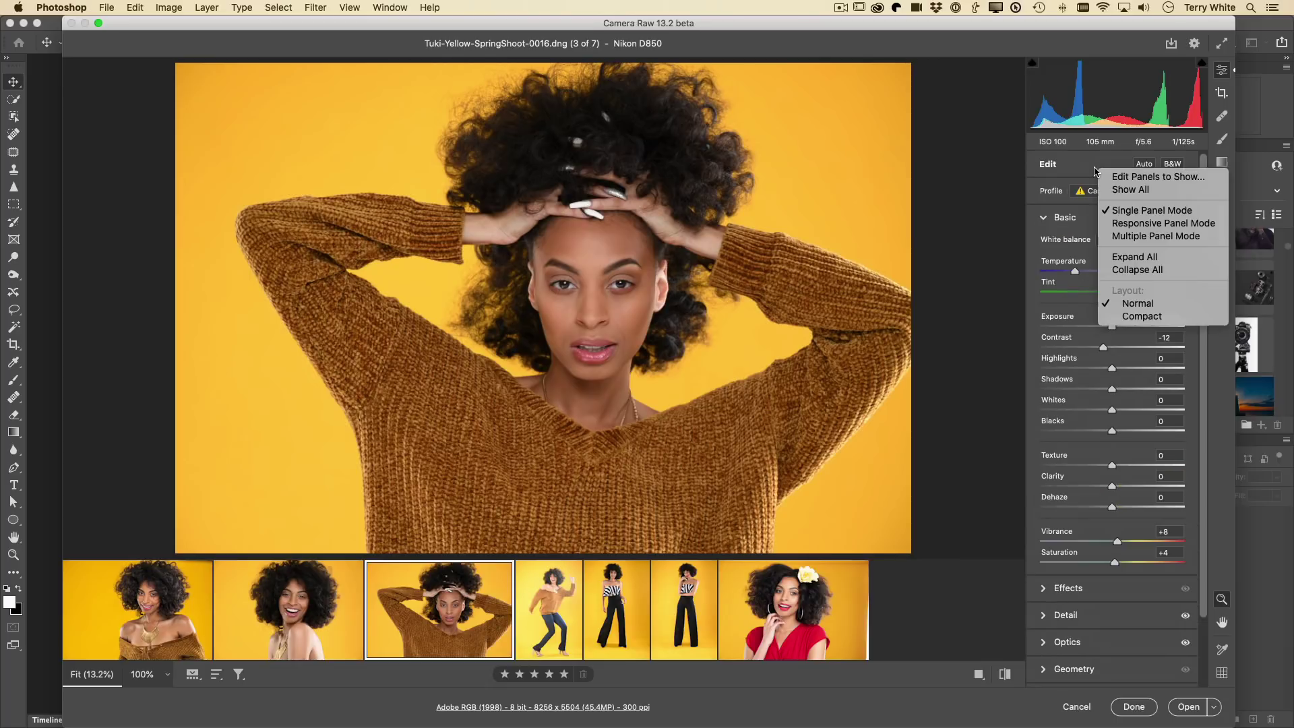
pyautogui.click(1146, 176)
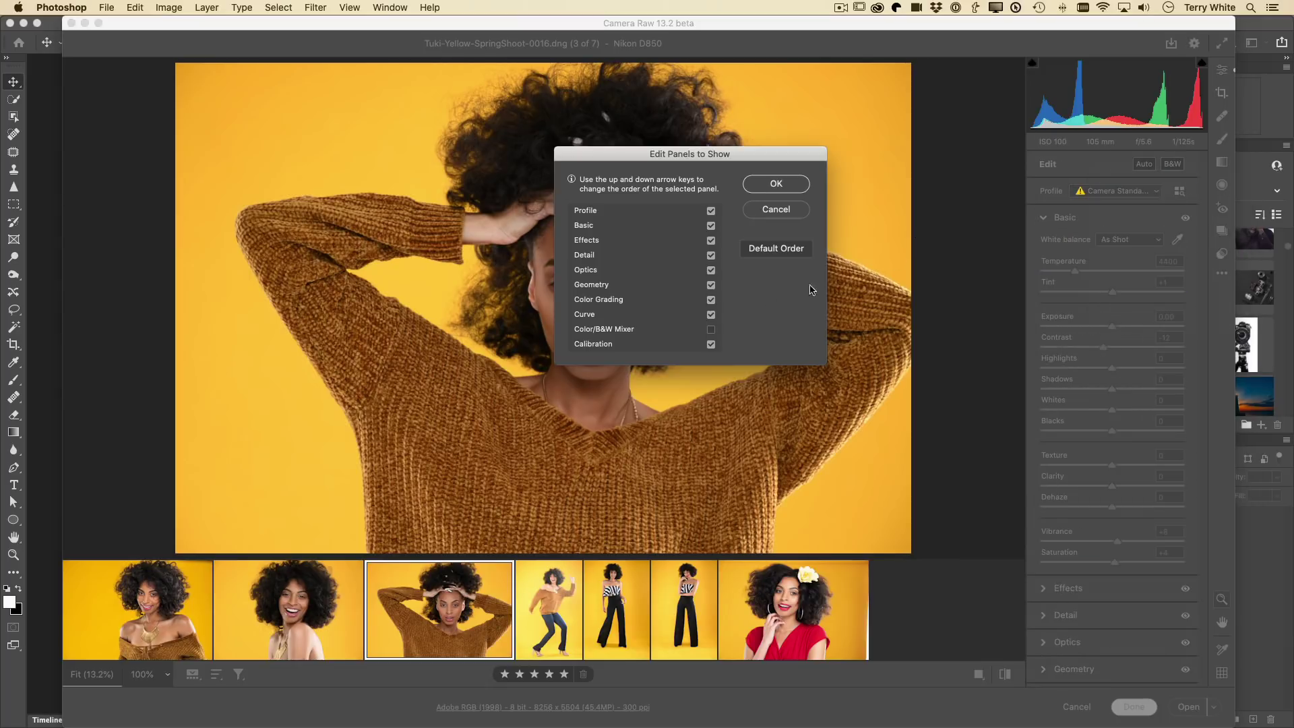
pyautogui.click(710, 330)
pyautogui.click(711, 330)
pyautogui.click(780, 185)
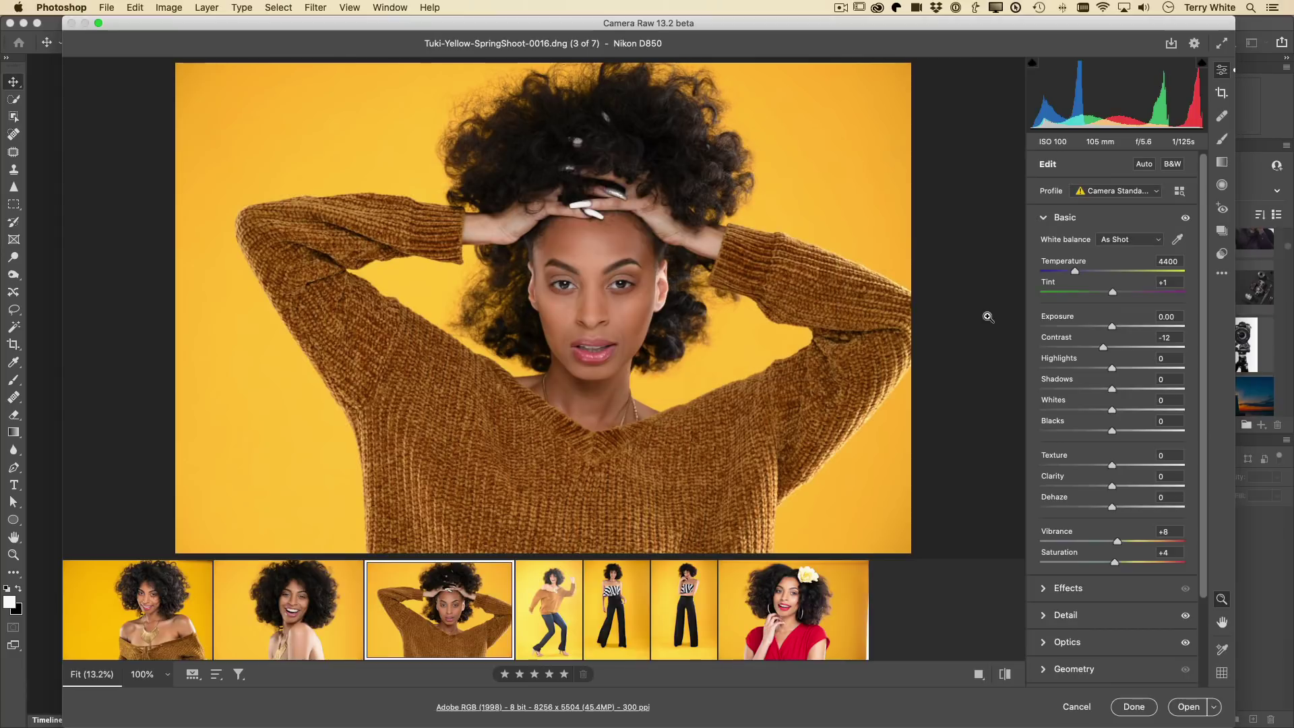
pyautogui.scroll(-3, 1062, 375)
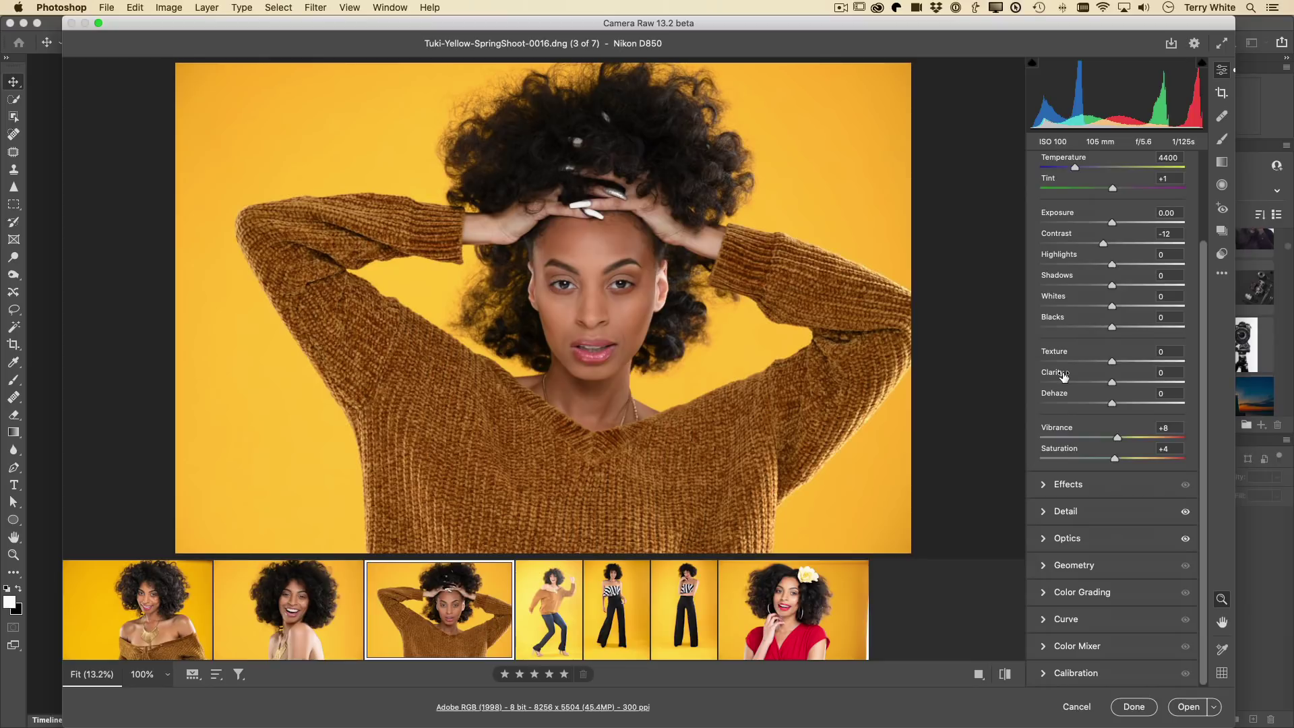
# Step: Cancel the current Camera Raw session and open IMG_0922.DNG and IMG_0926.DNG together from the Raw Files folder
pyautogui.scroll(3, 1064, 376)
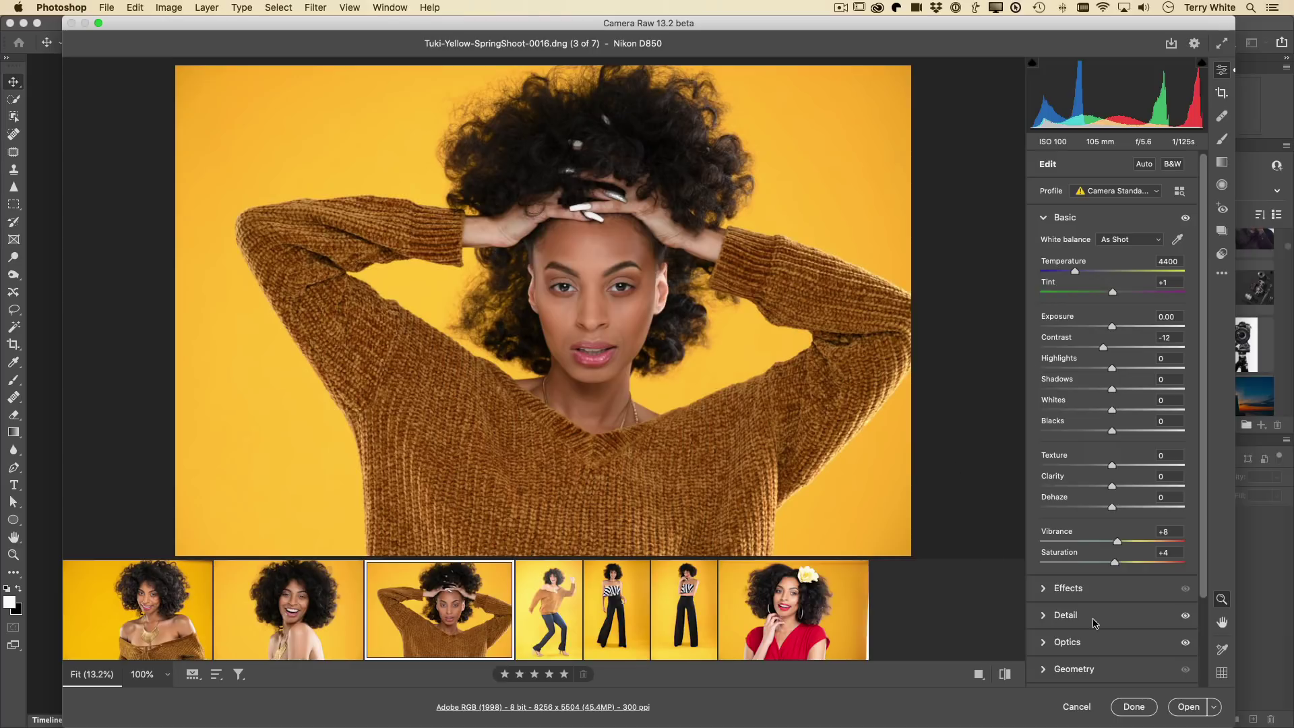
pyautogui.click(1075, 708)
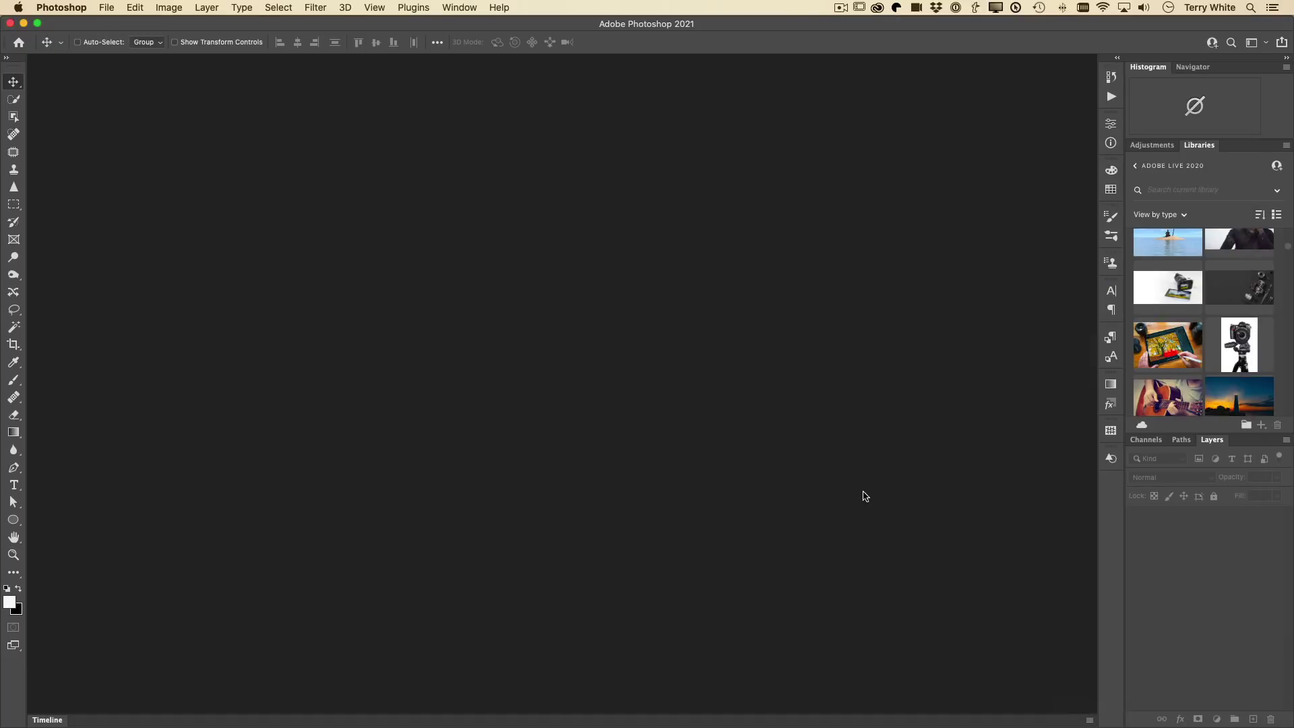
pyautogui.click(107, 8)
pyautogui.click(346, 188)
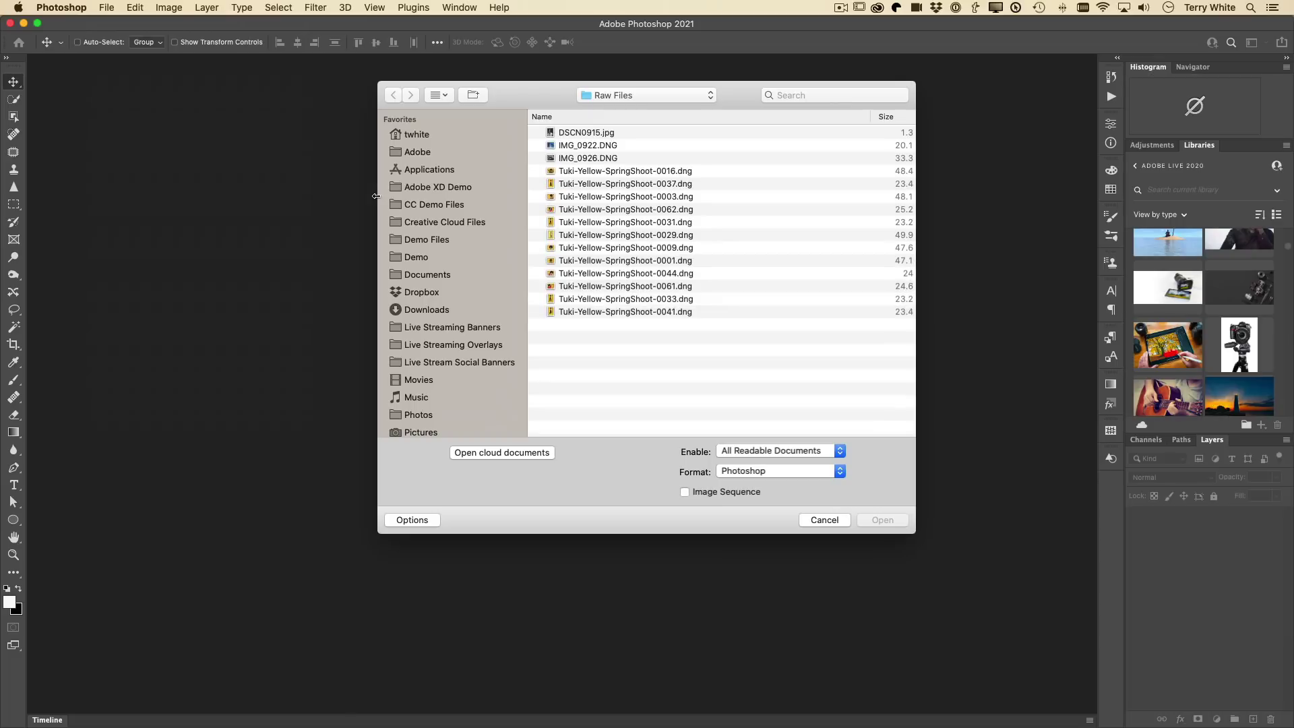
pyautogui.click(597, 147)
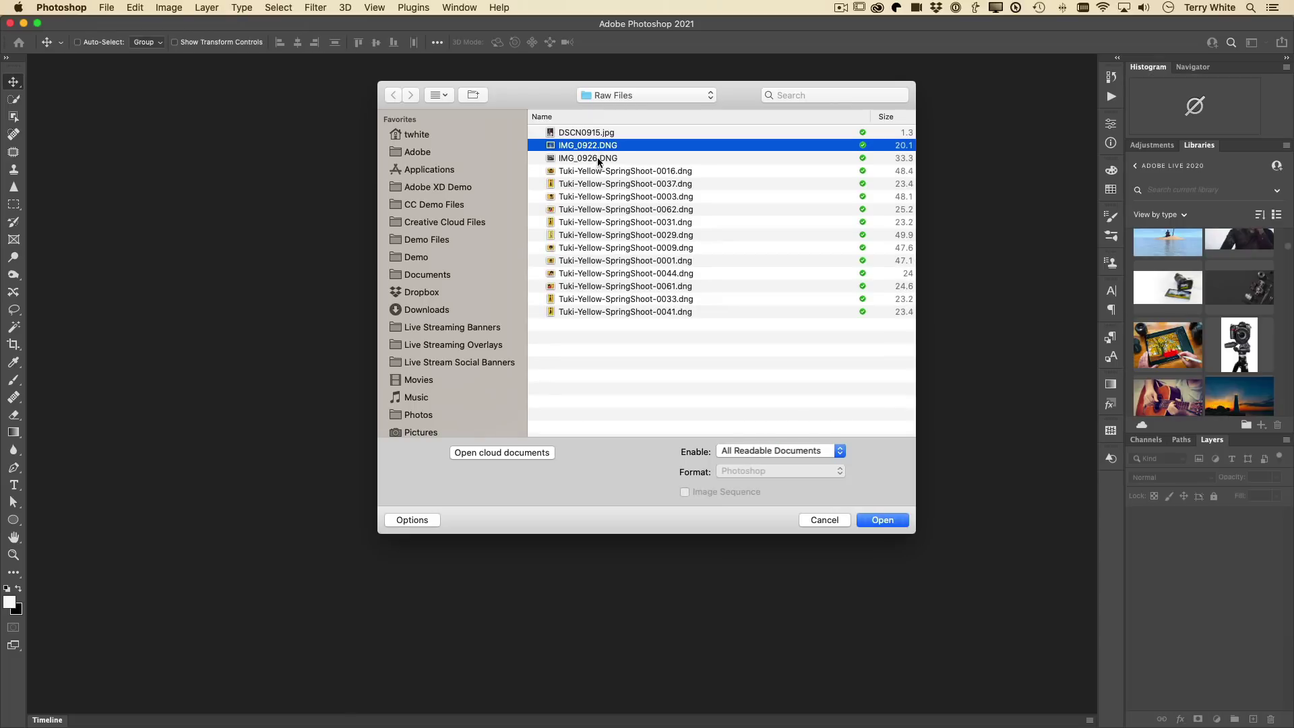
pyautogui.keyDown('shift'); pyautogui.click(596, 159); pyautogui.keyUp('shift')
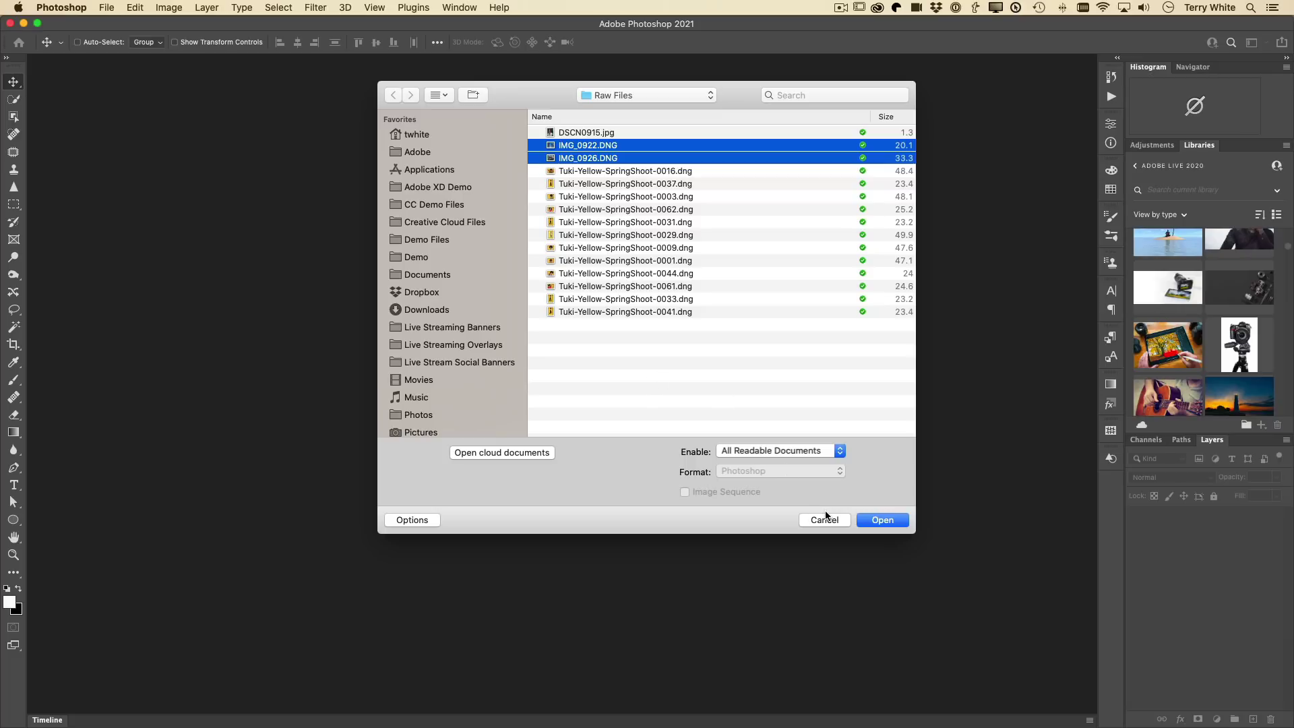
pyautogui.click(880, 523)
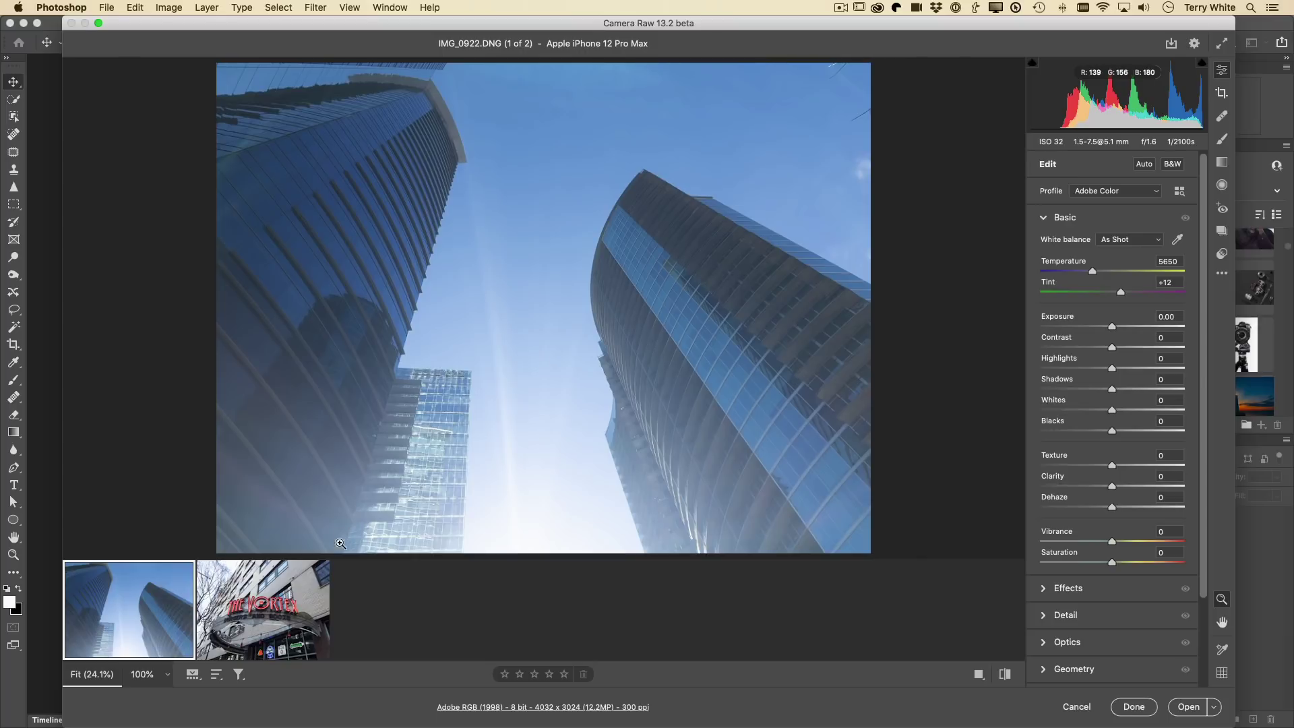
# Step: Compare the Adobe Color and Apple ProRaw profiles on the Vortex sign photo, ending with Apple ProRaw applied
pyautogui.click(297, 593)
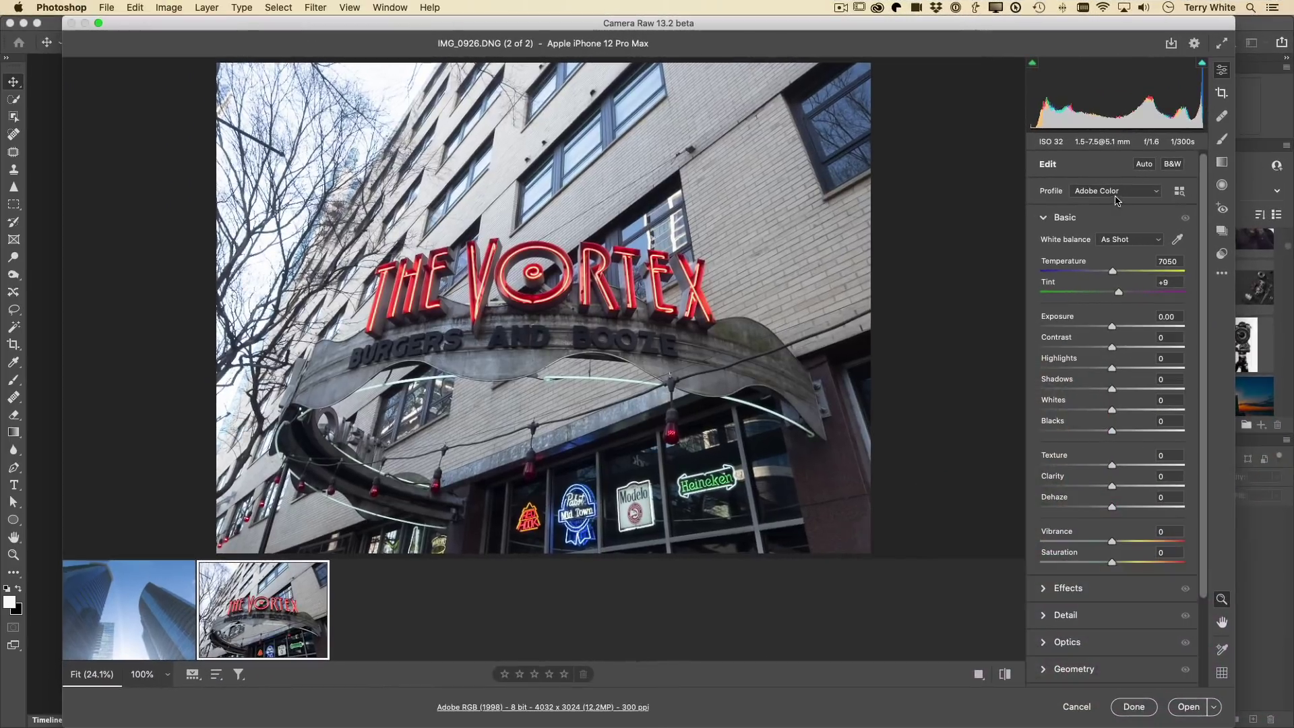
pyautogui.click(978, 214)
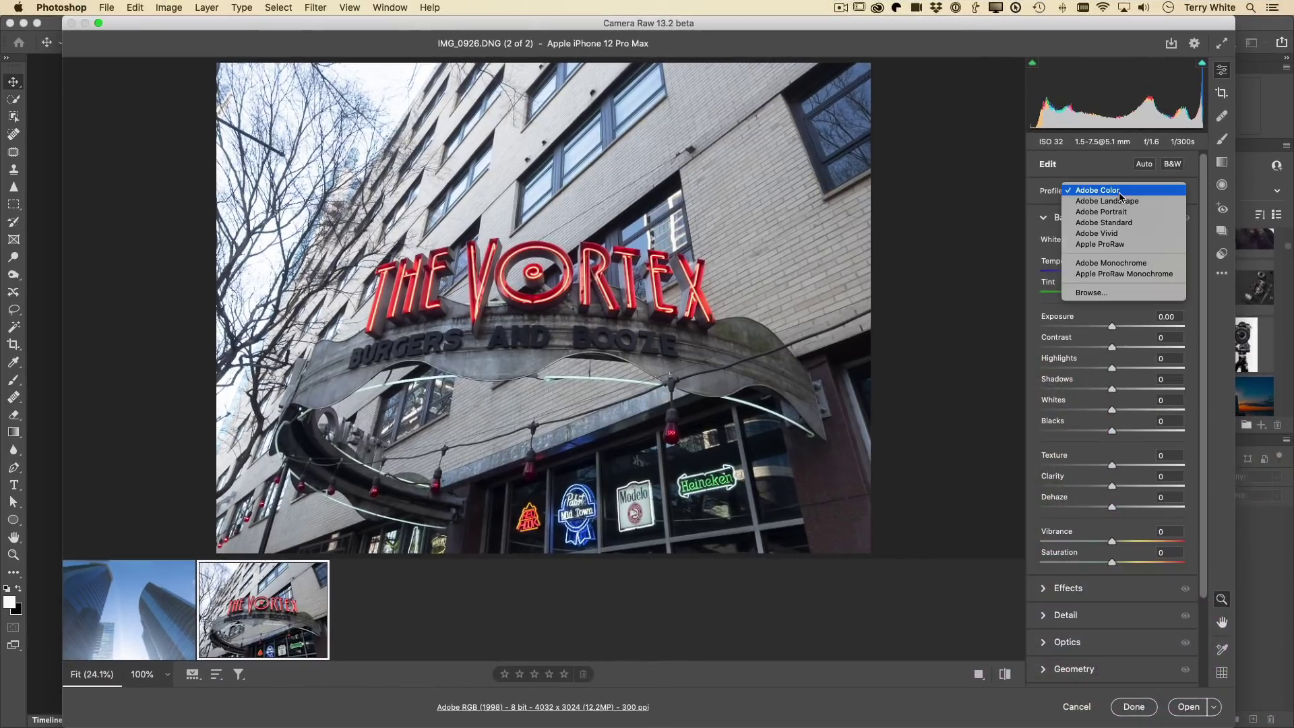
pyautogui.click(1131, 244)
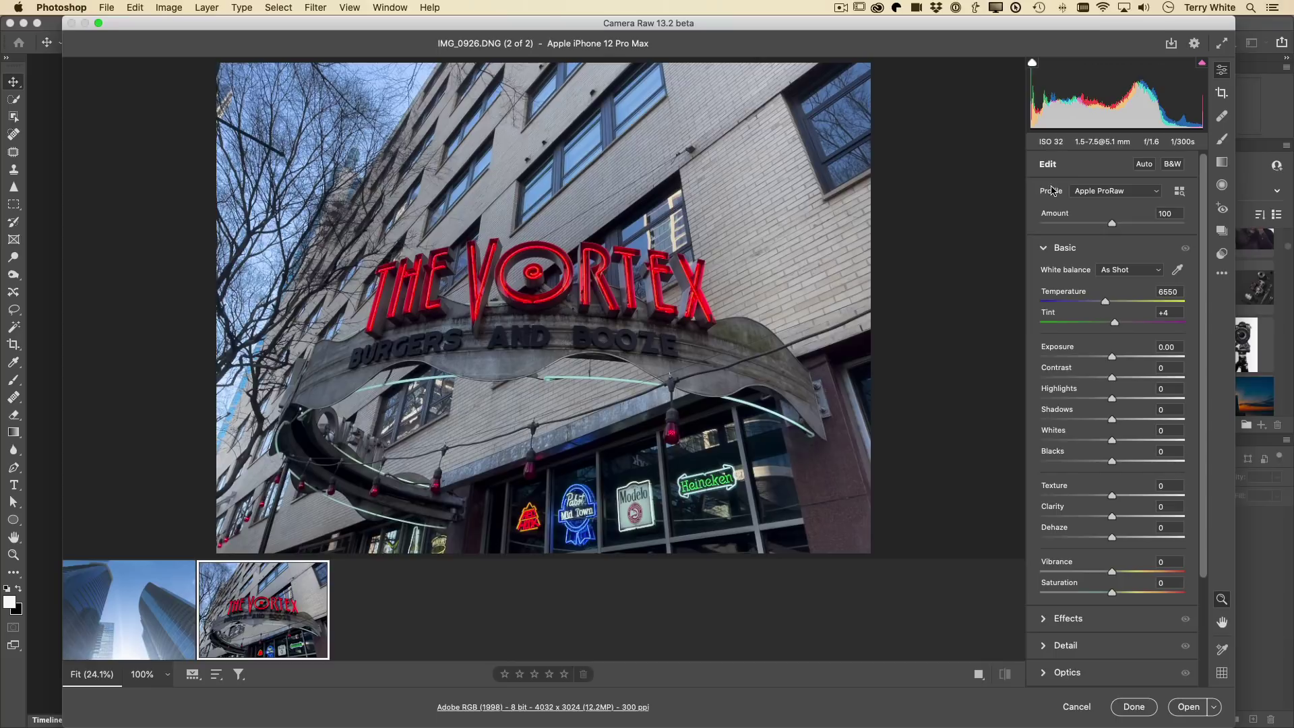
pyautogui.click(1086, 192)
pyautogui.click(1092, 137)
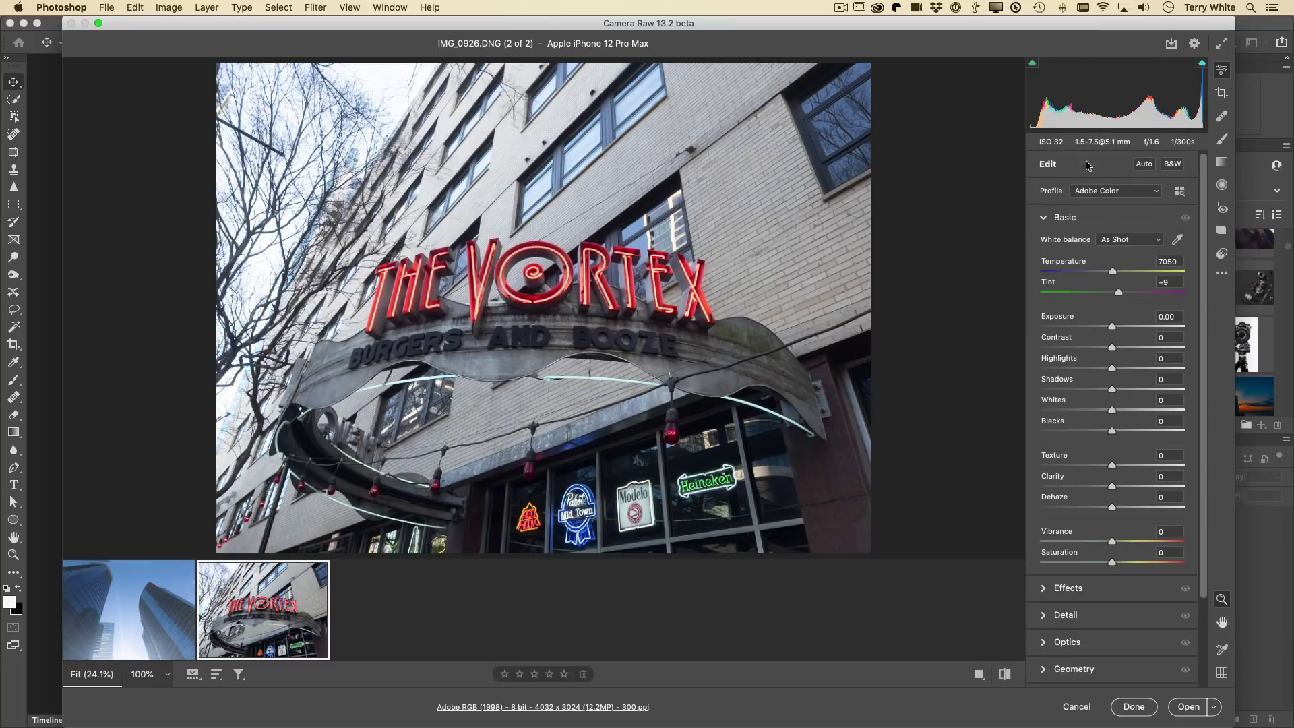
pyautogui.click(1110, 192)
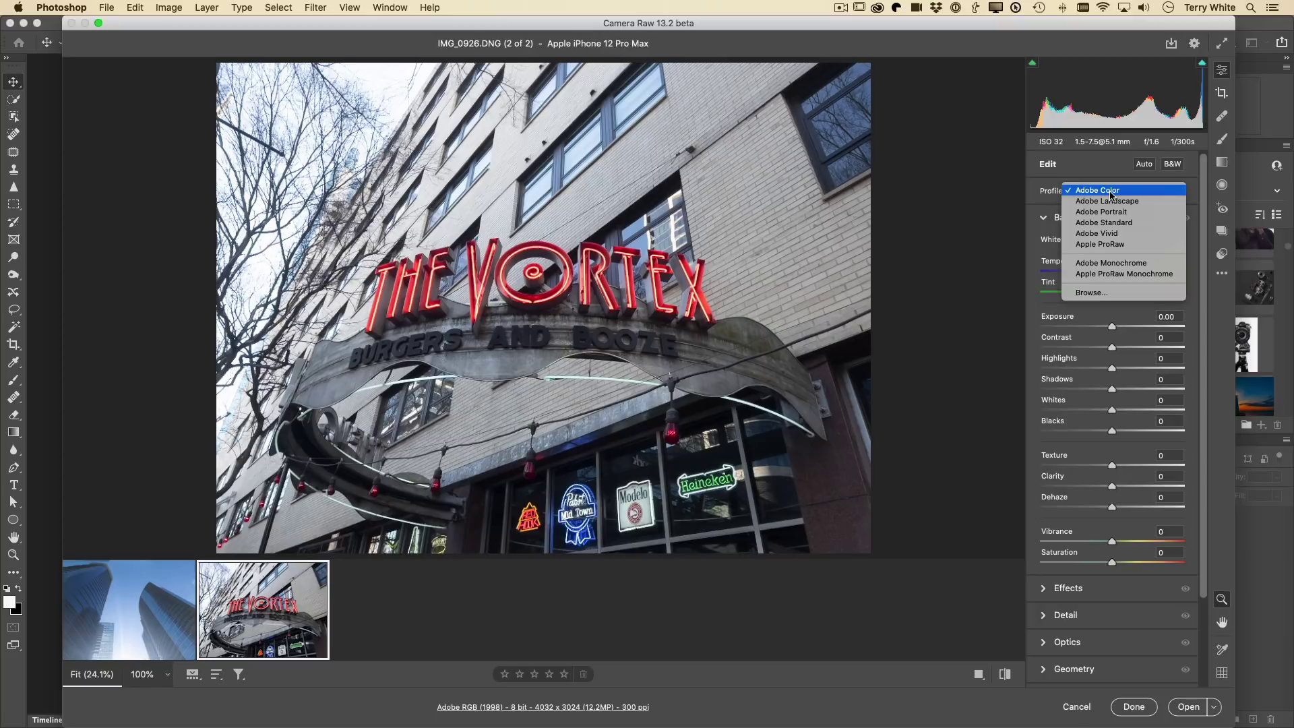
pyautogui.click(1108, 245)
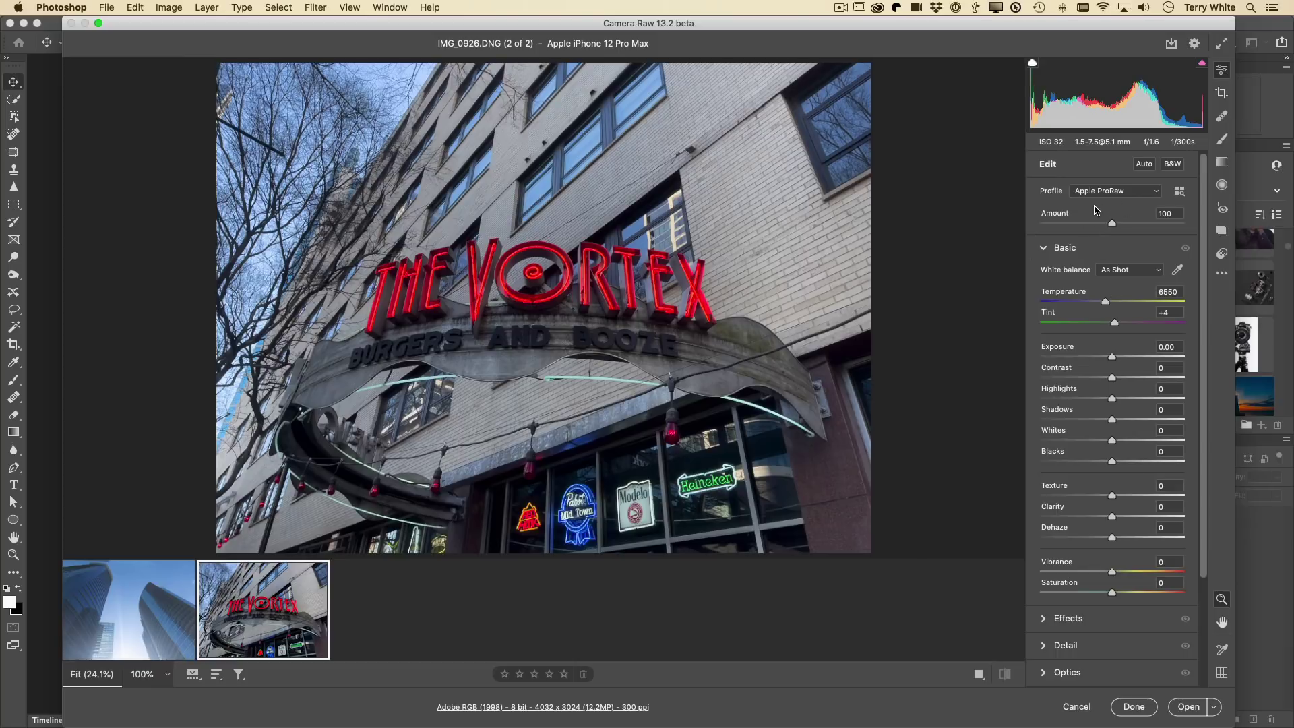
# Step: Apply the Apple ProRaw profile to the skyscraper photo, IMG_0922.DNG
pyautogui.click(140, 630)
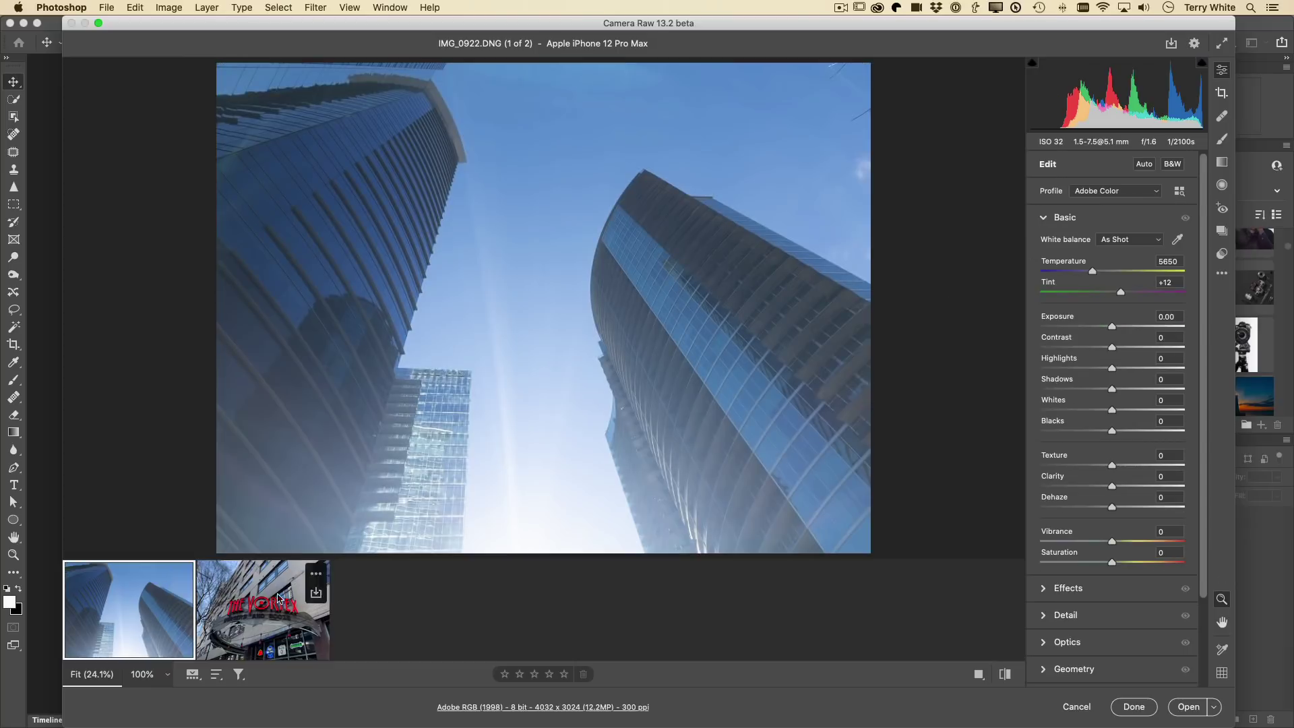
pyautogui.click(1100, 196)
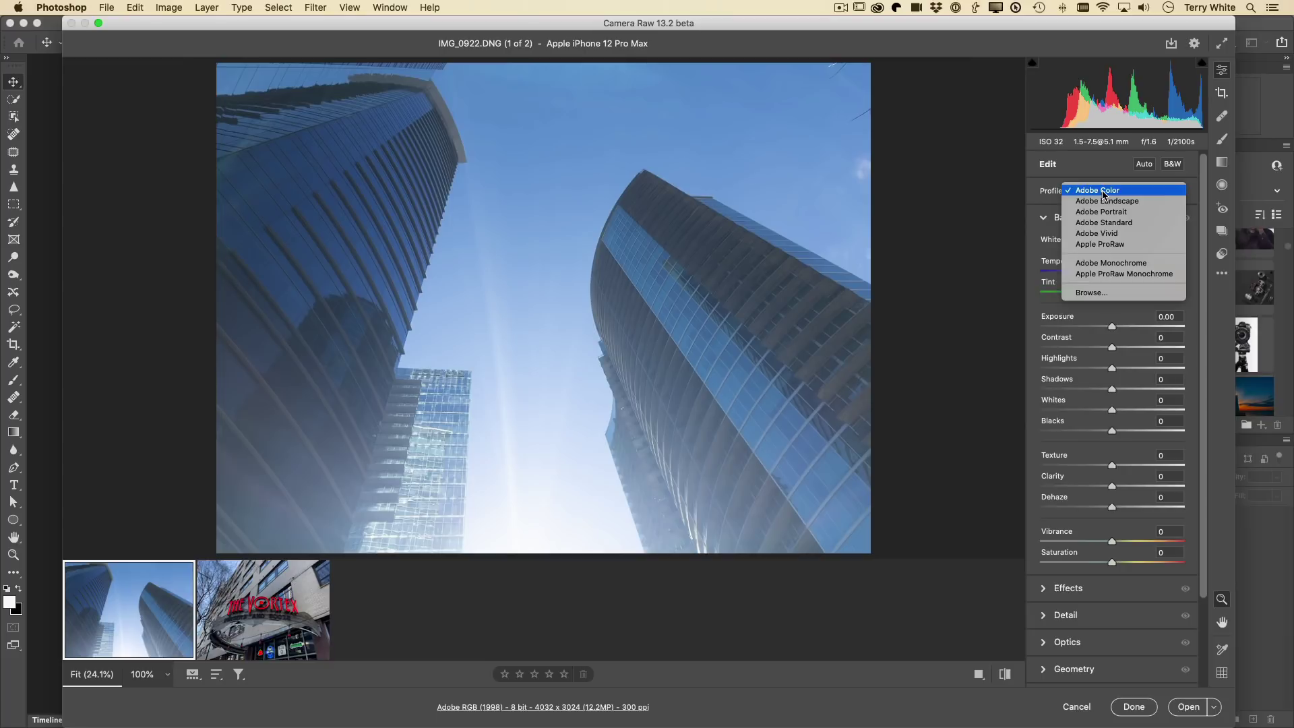
pyautogui.click(1114, 247)
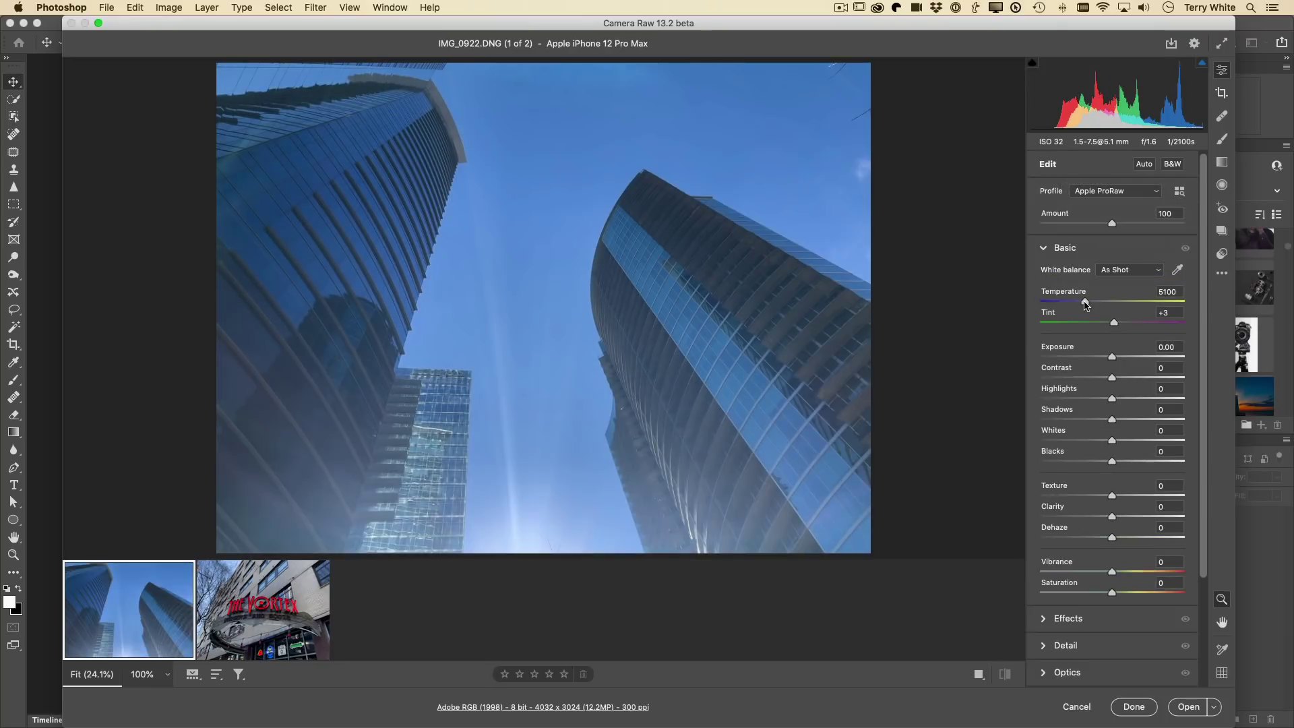
# Step: Auto-adjust the skyscraper photo, then set its Dehaze to +52 and Exposure to +0.45
pyautogui.click(1143, 165)
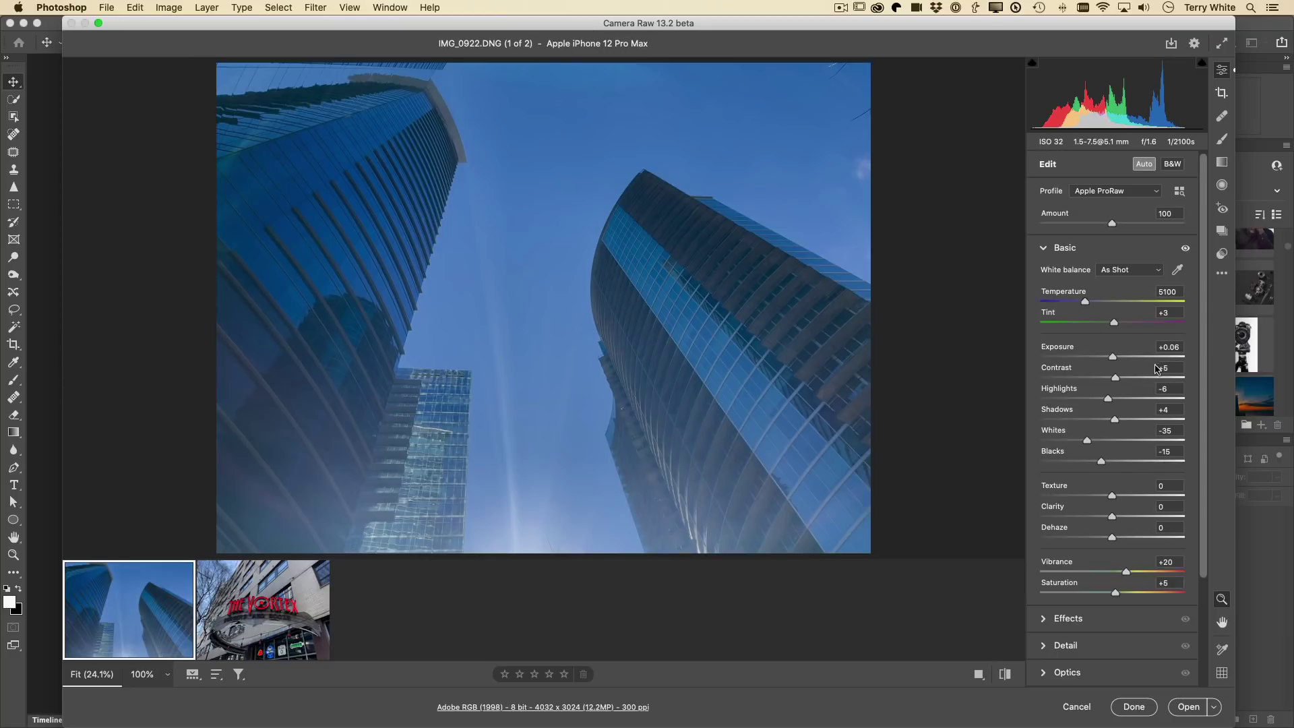
pyautogui.moveTo(1113, 540); pyautogui.dragTo(1151, 539)
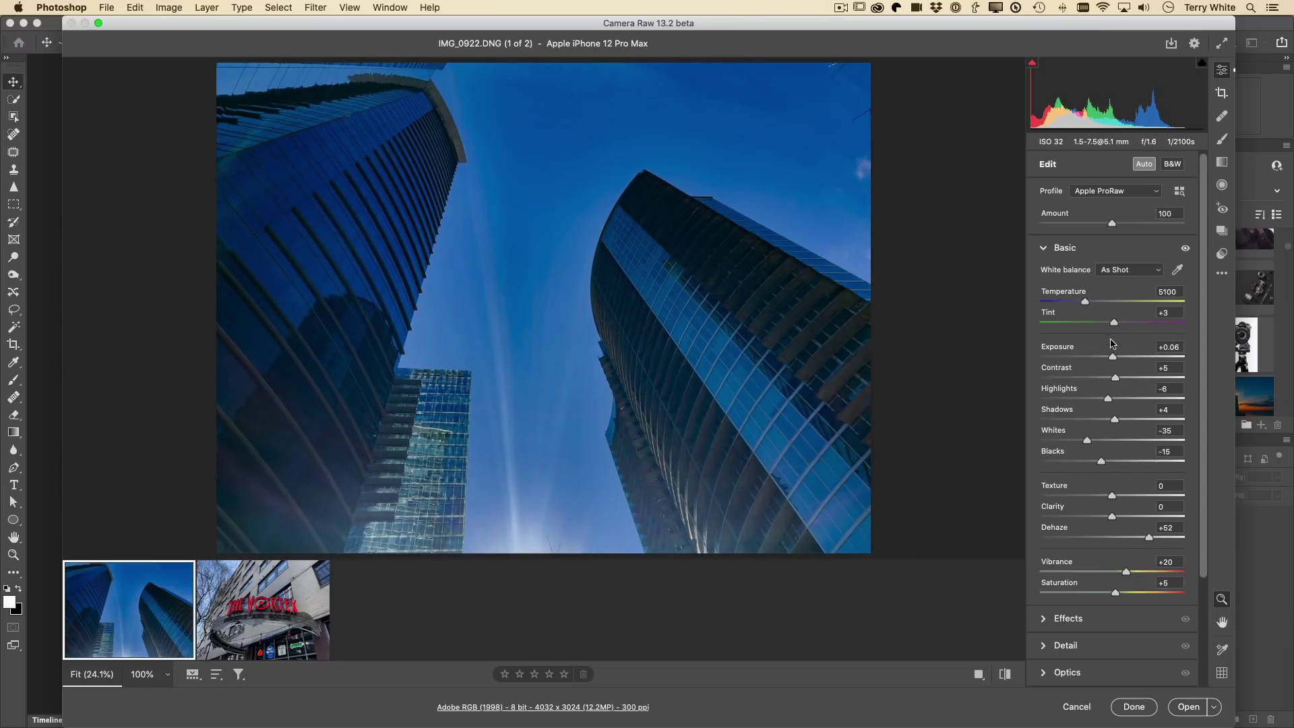
pyautogui.moveTo(1113, 357); pyautogui.dragTo(1121, 359)
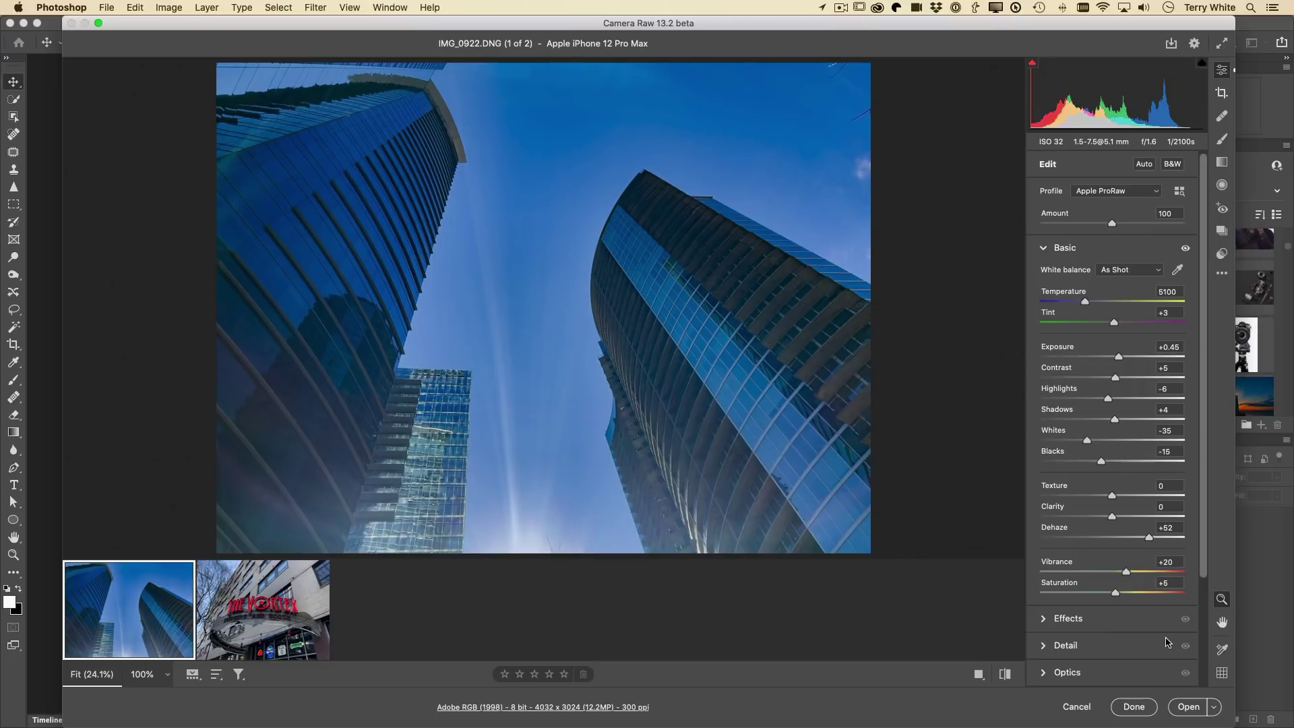
# Step: Discard the changes to both iPhone photos and open DSCN0915.jpg with its format set to Camera Raw
pyautogui.click(1068, 708)
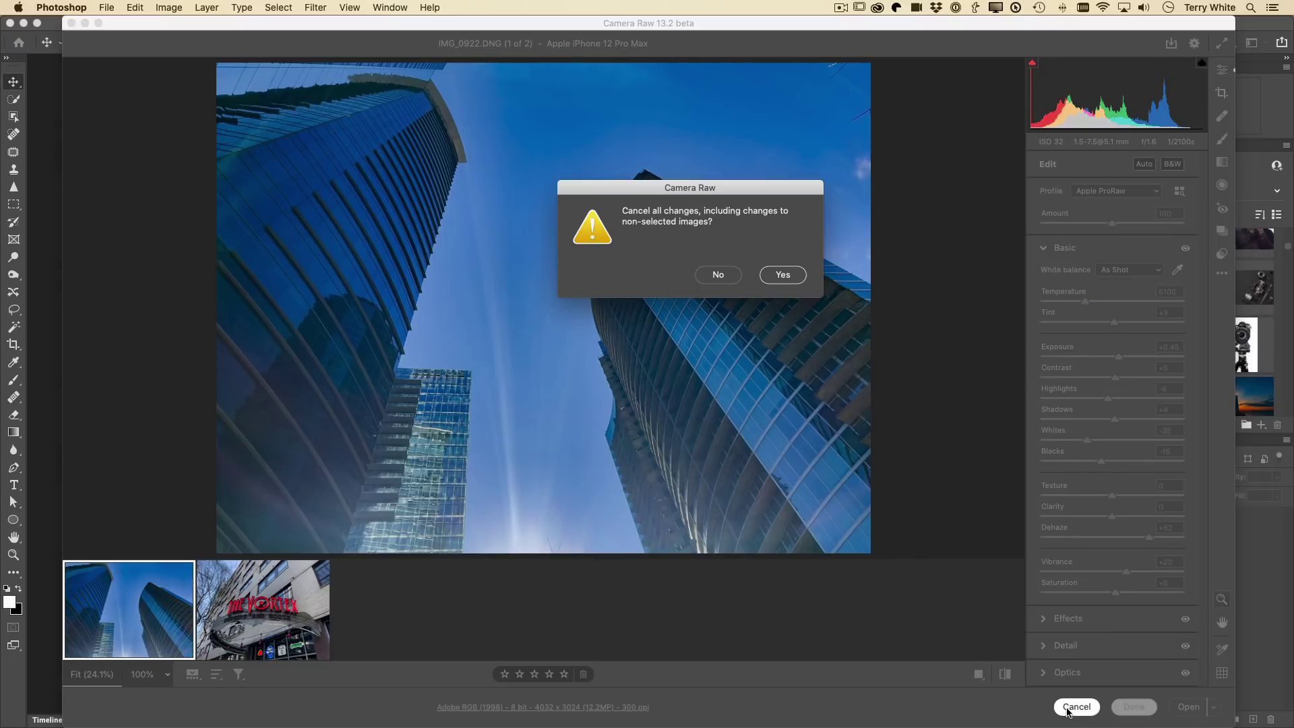
pyautogui.click(782, 276)
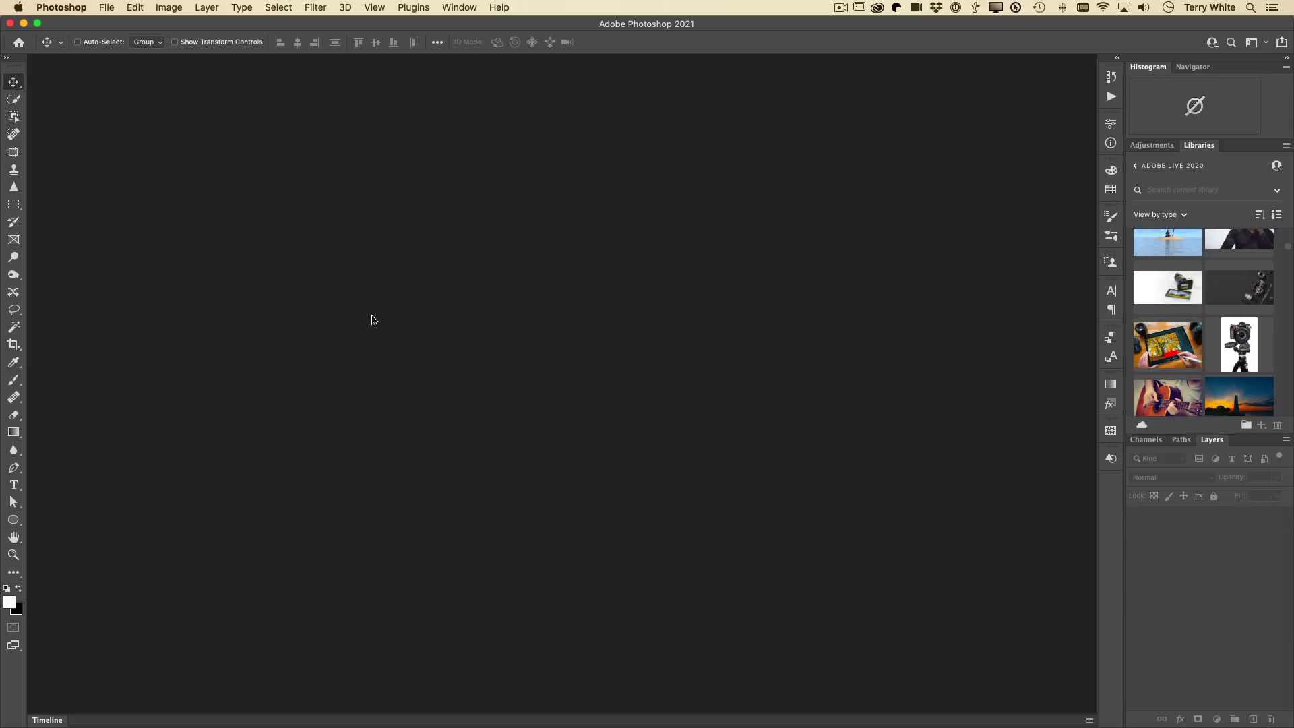
pyautogui.click(106, 8)
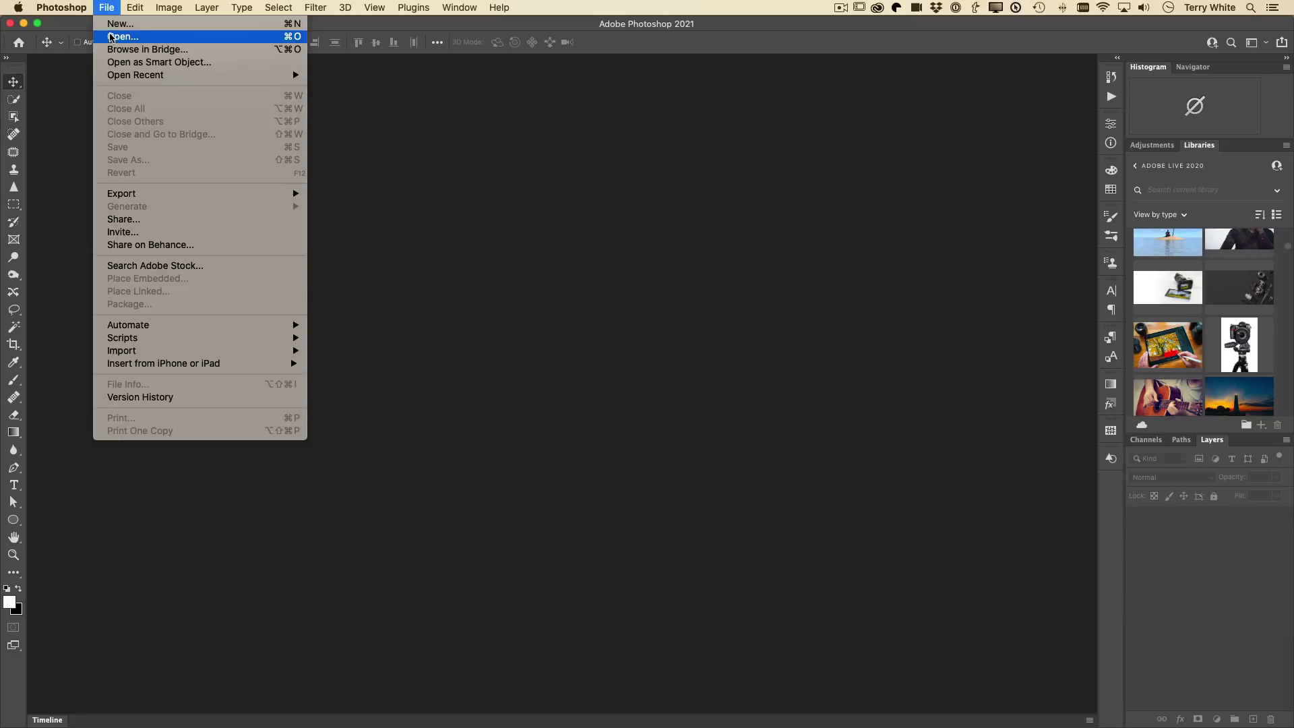
pyautogui.click(207, 124)
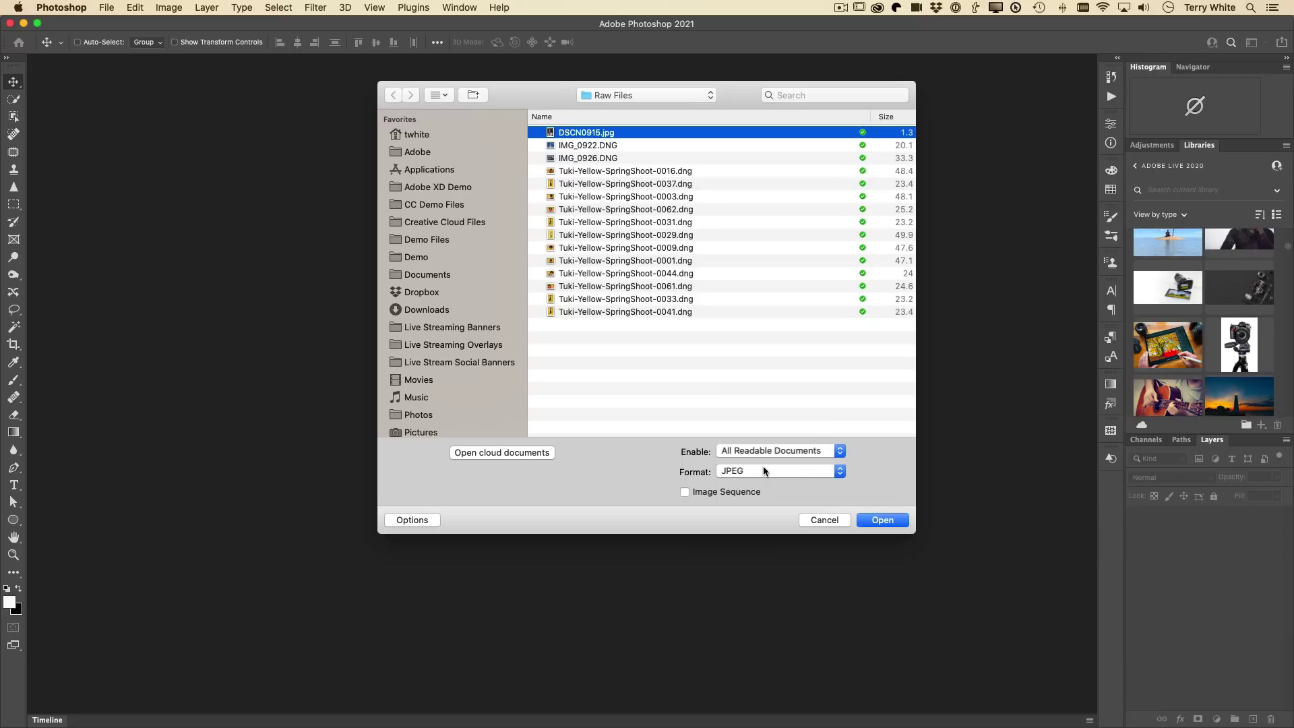
pyautogui.click(733, 474)
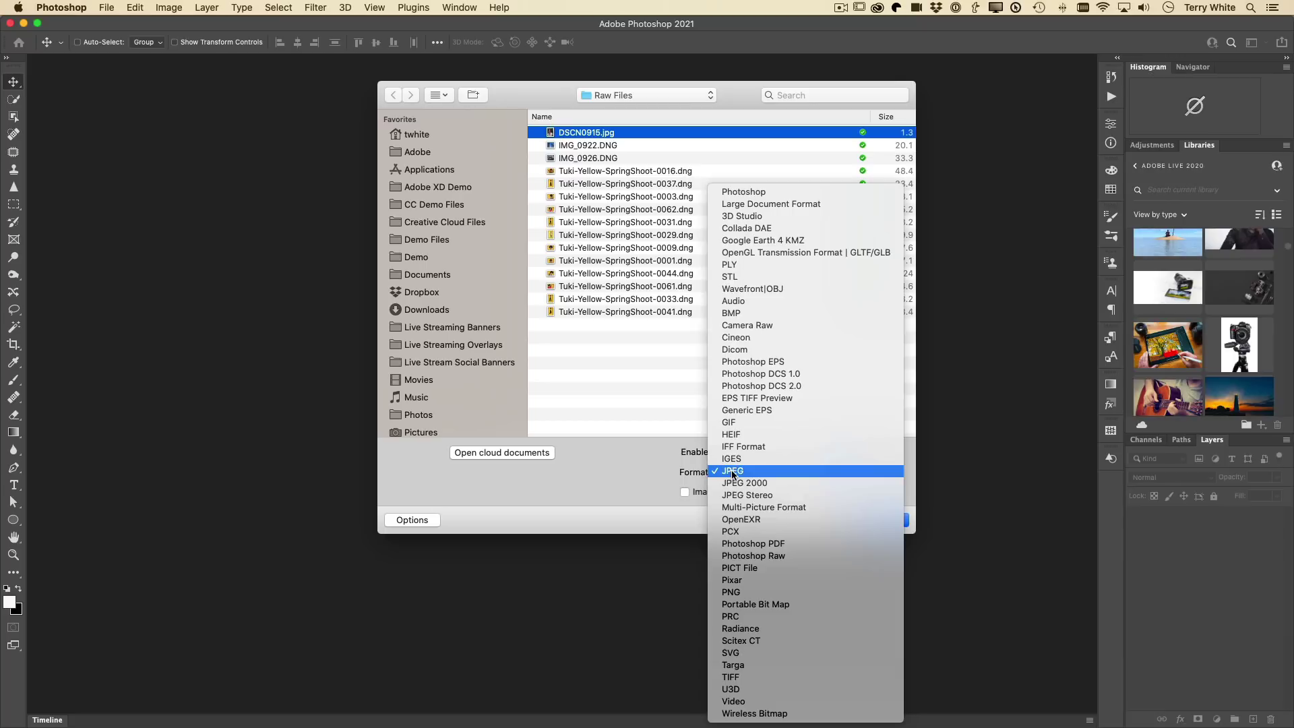
pyautogui.click(809, 325)
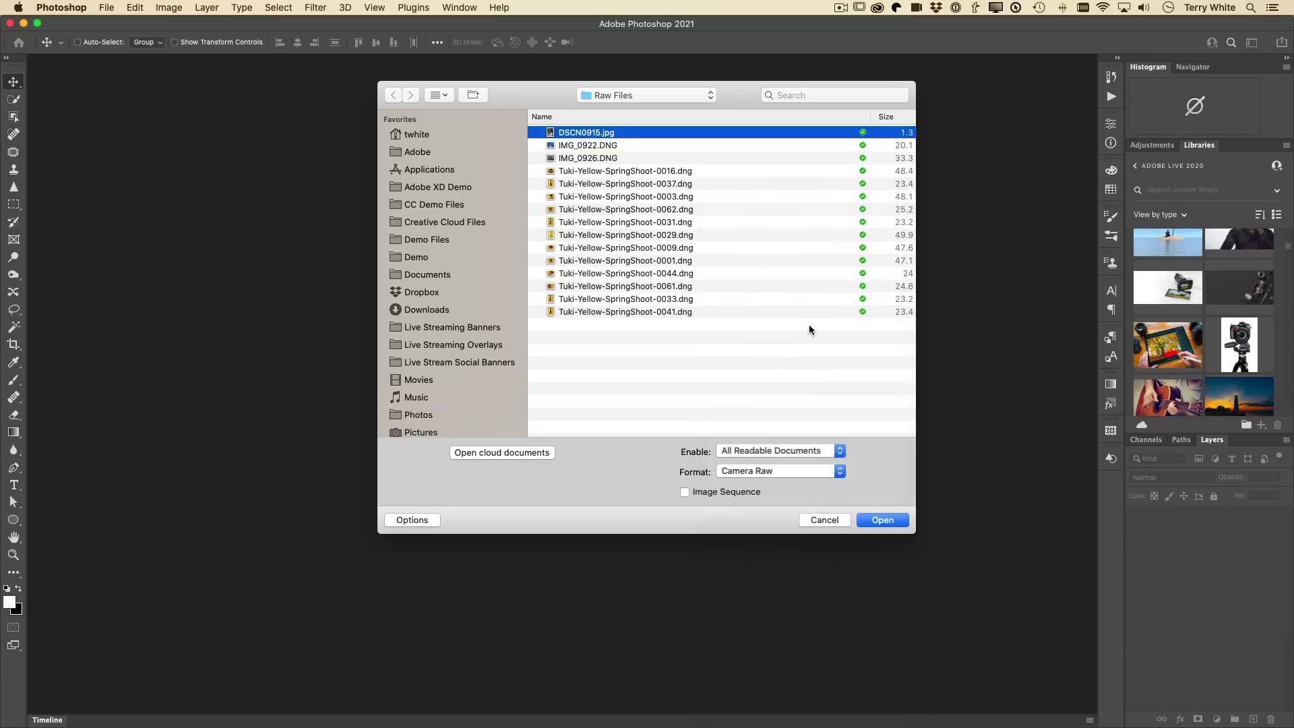
pyautogui.click(878, 520)
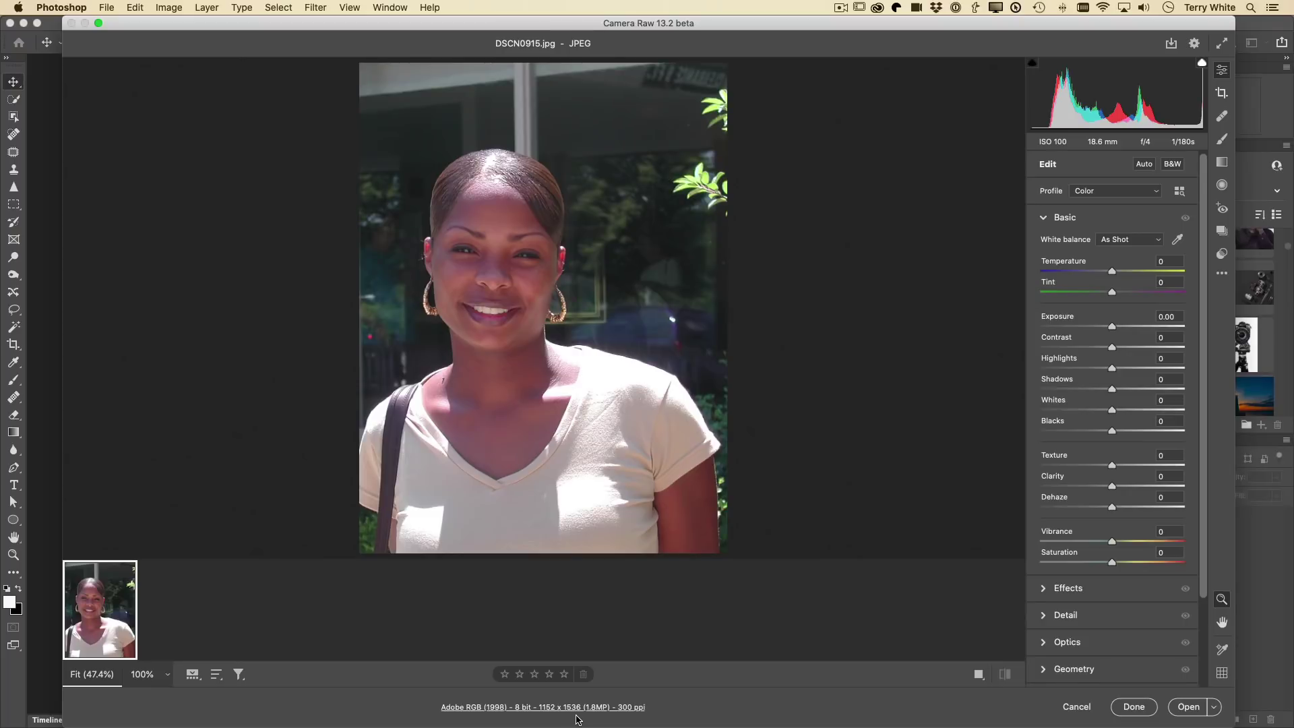
# Step: Inspect the portrait's detail up close and create an enhanced copy of it with Super Resolution
pyautogui.click(497, 267)
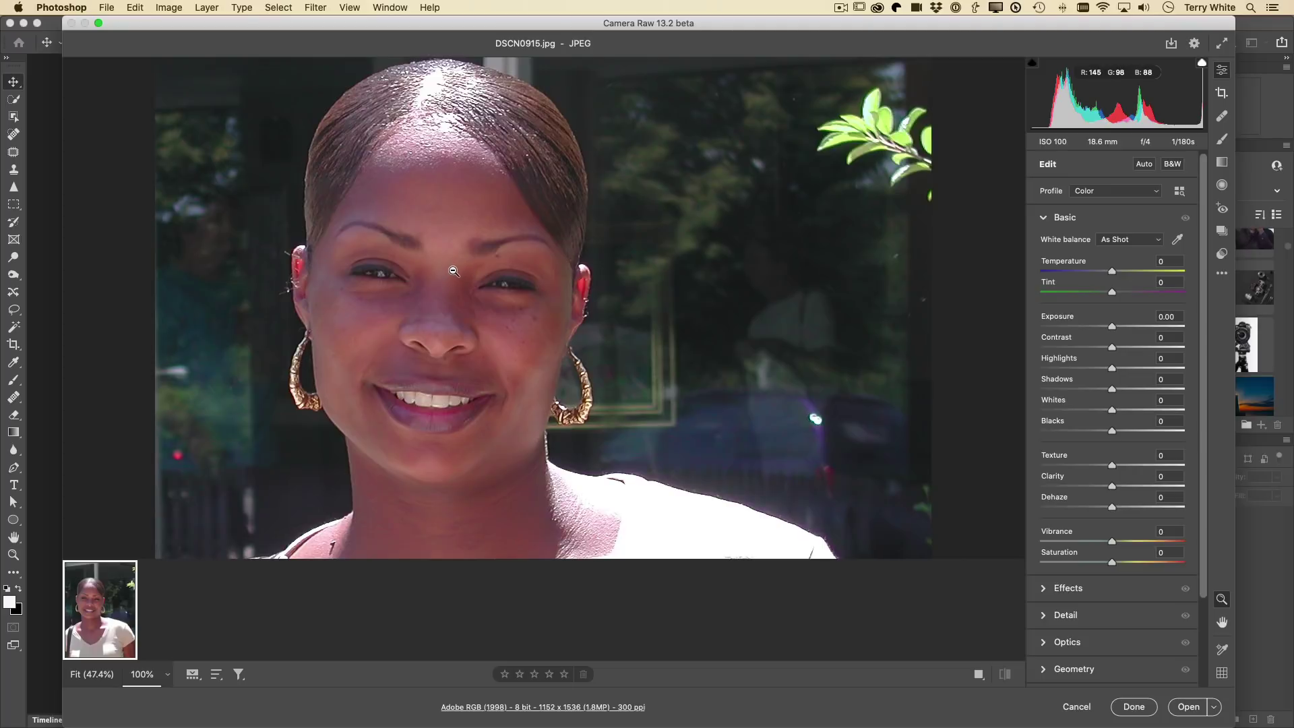
pyautogui.click(453, 277)
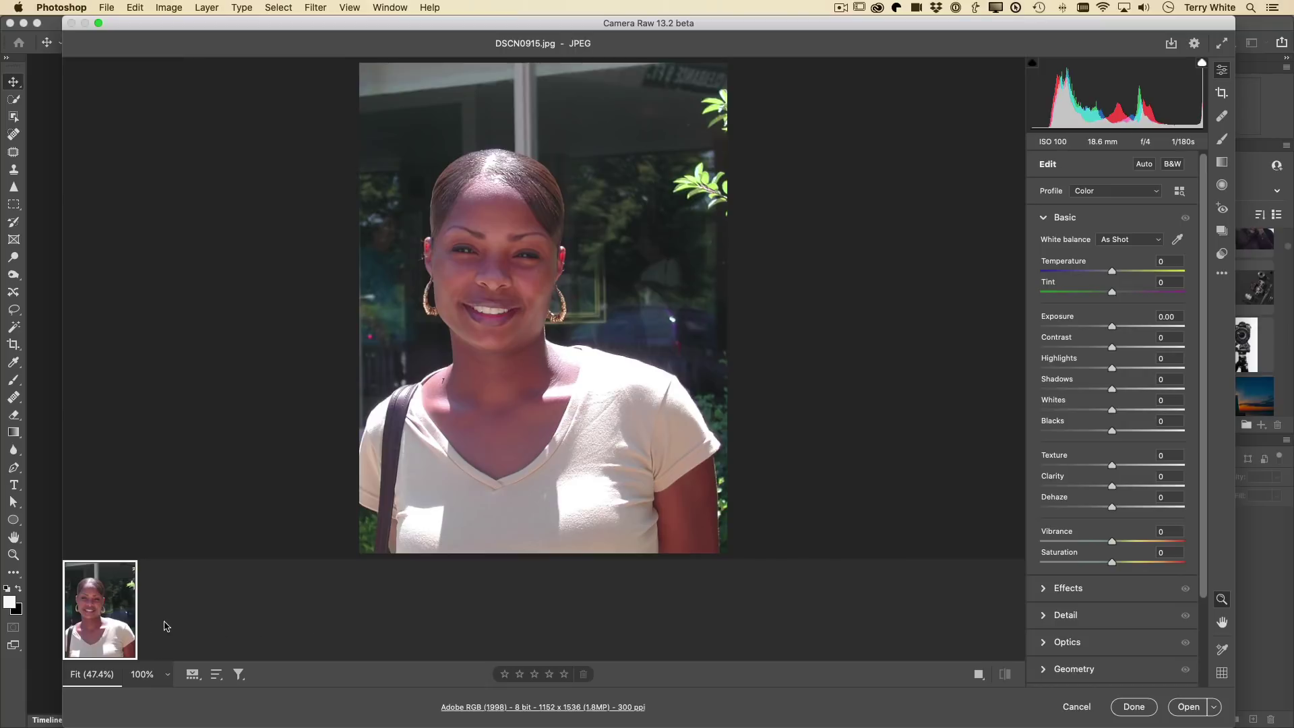
pyautogui.rightClick(88, 616)
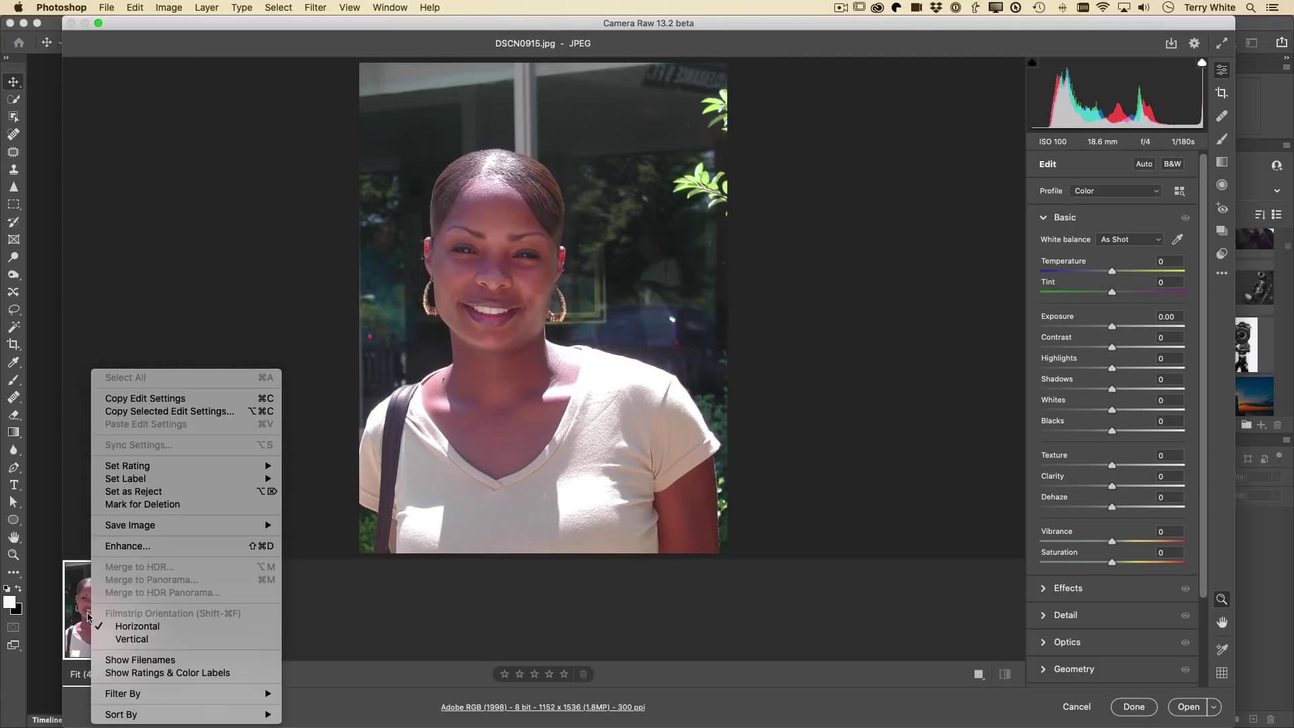
pyautogui.click(149, 548)
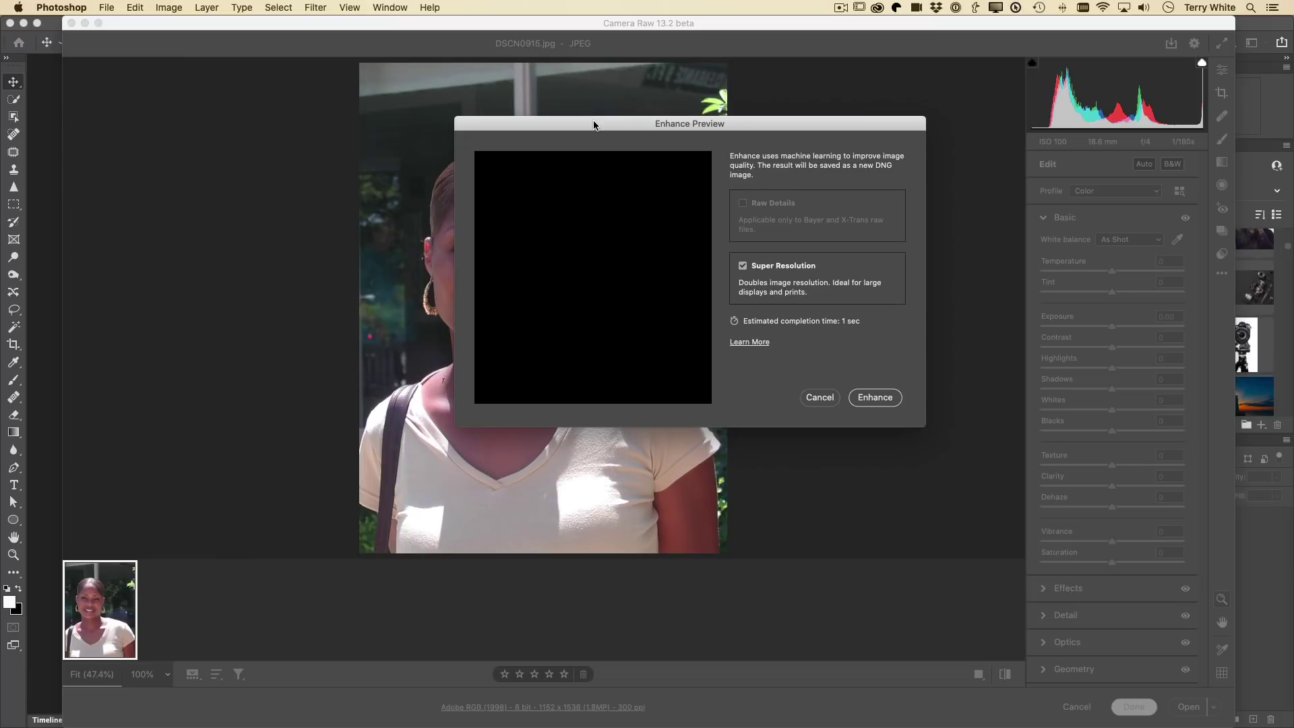
pyautogui.moveTo(593, 124); pyautogui.dragTo(793, 123)
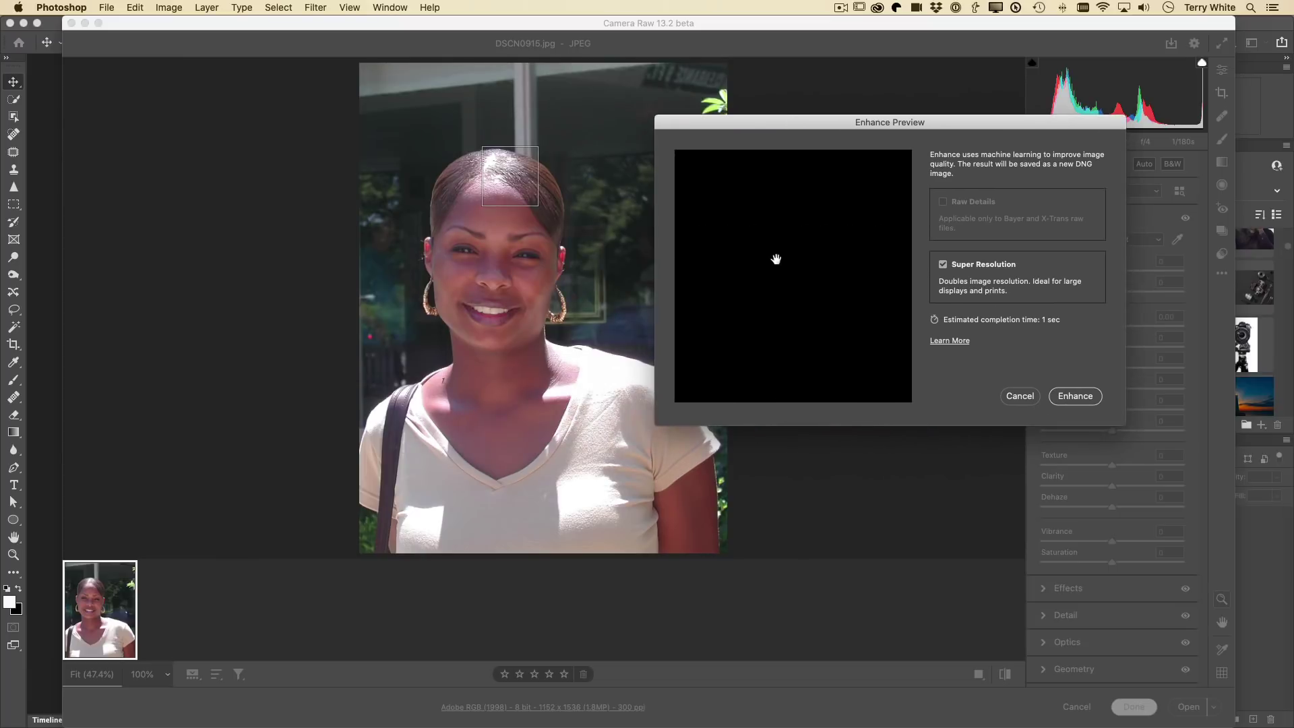
pyautogui.moveTo(774, 260); pyautogui.dragTo(866, 81)
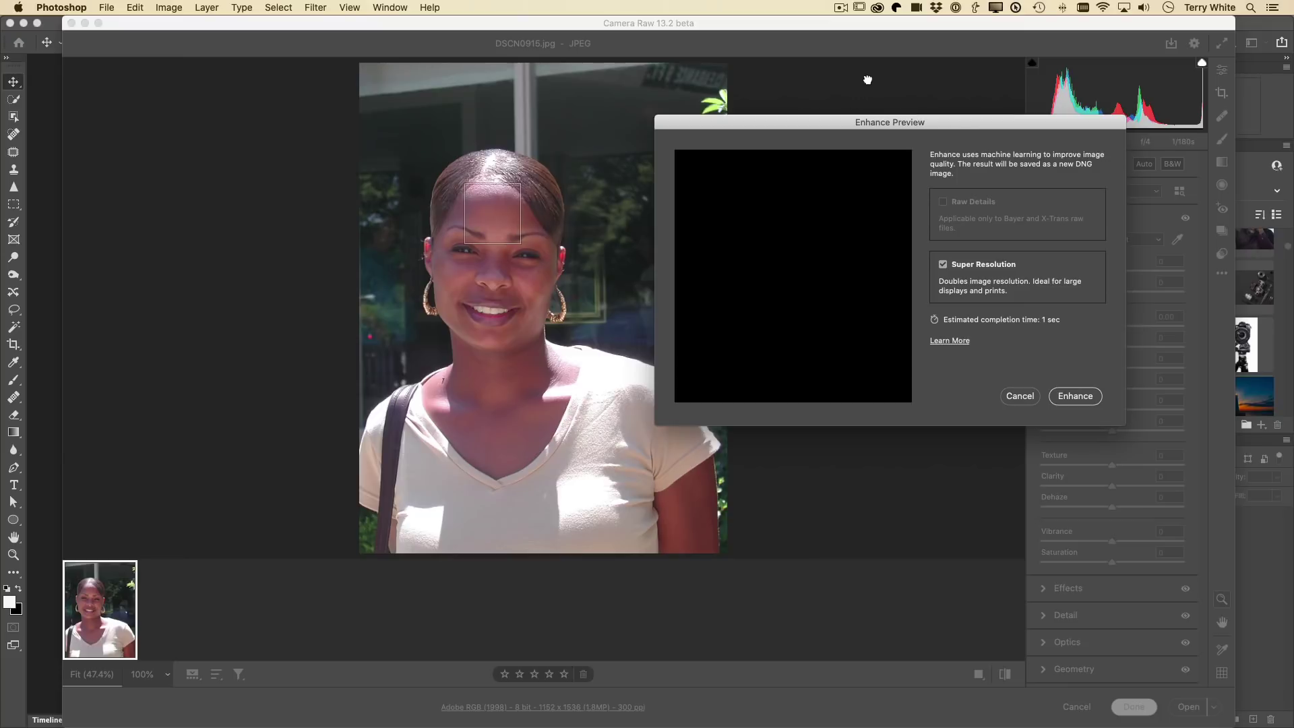
pyautogui.moveTo(951, 122); pyautogui.dragTo(745, 143)
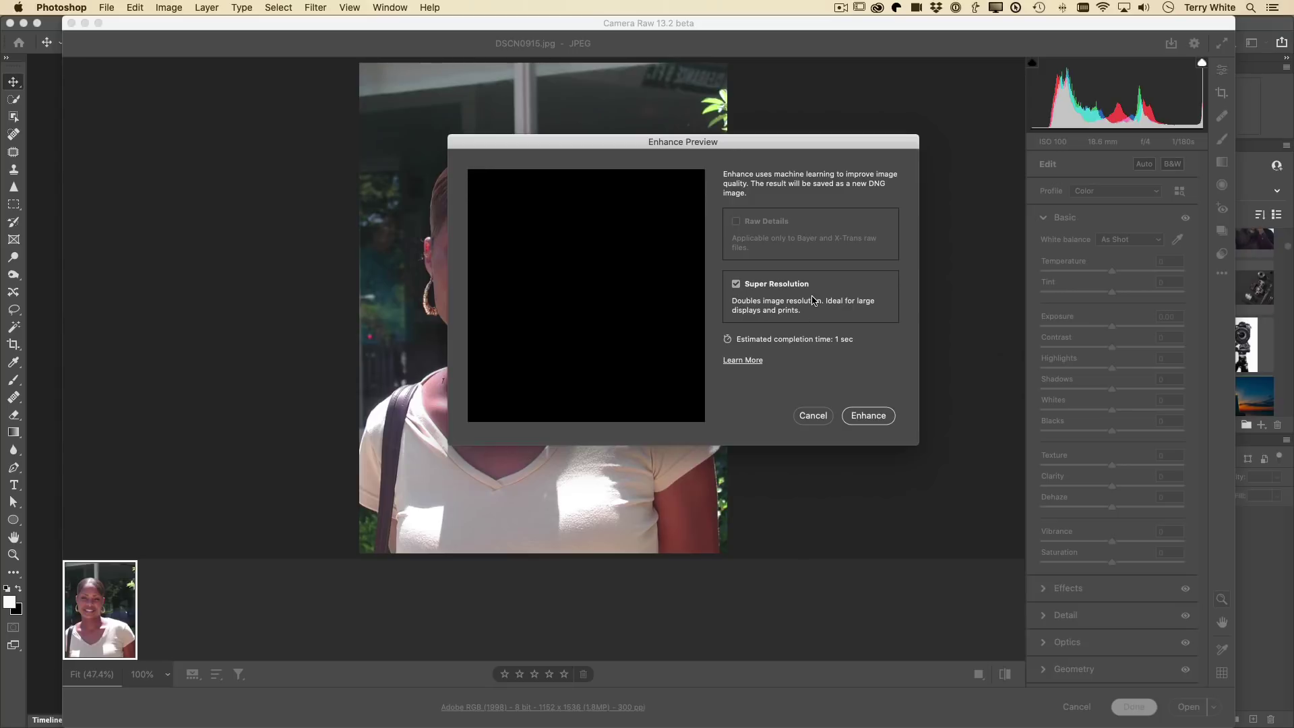
pyautogui.click(870, 415)
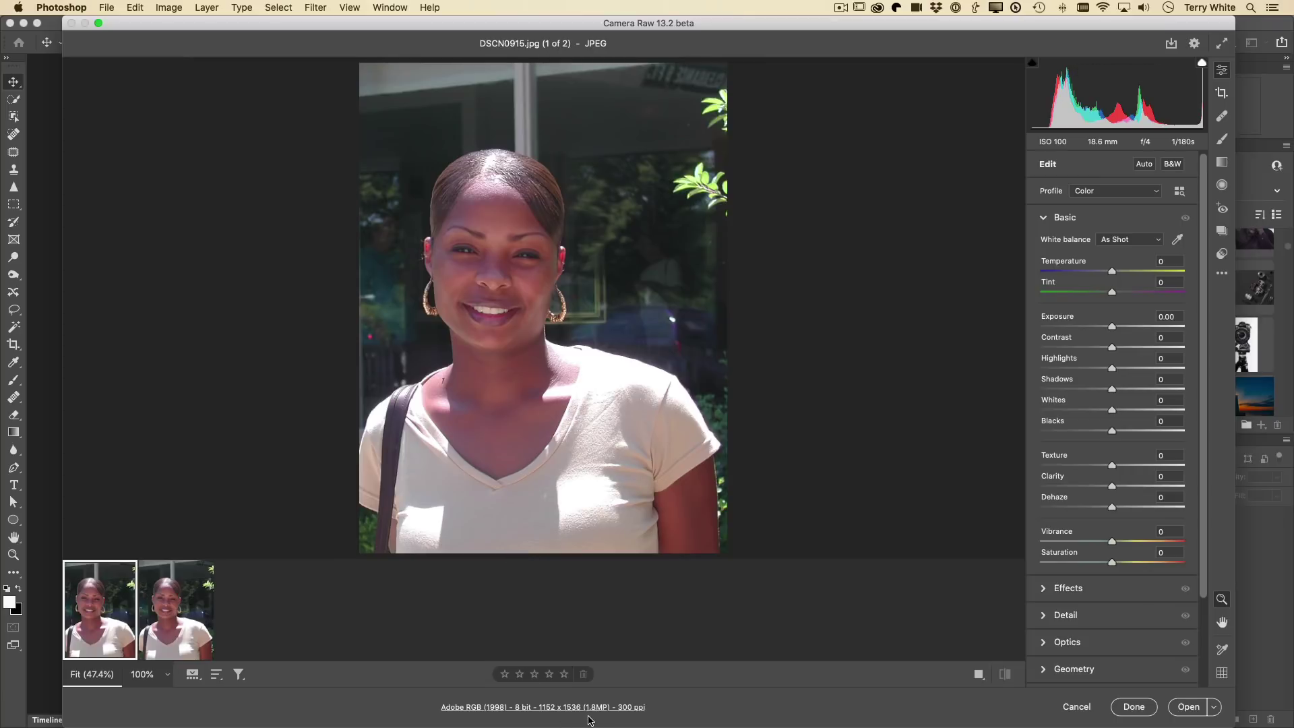
# Step: Display the enhanced copy of the portrait, examine the face up close, and return to the full-image view
pyautogui.press('alt')
pyautogui.moveTo(123, 612)
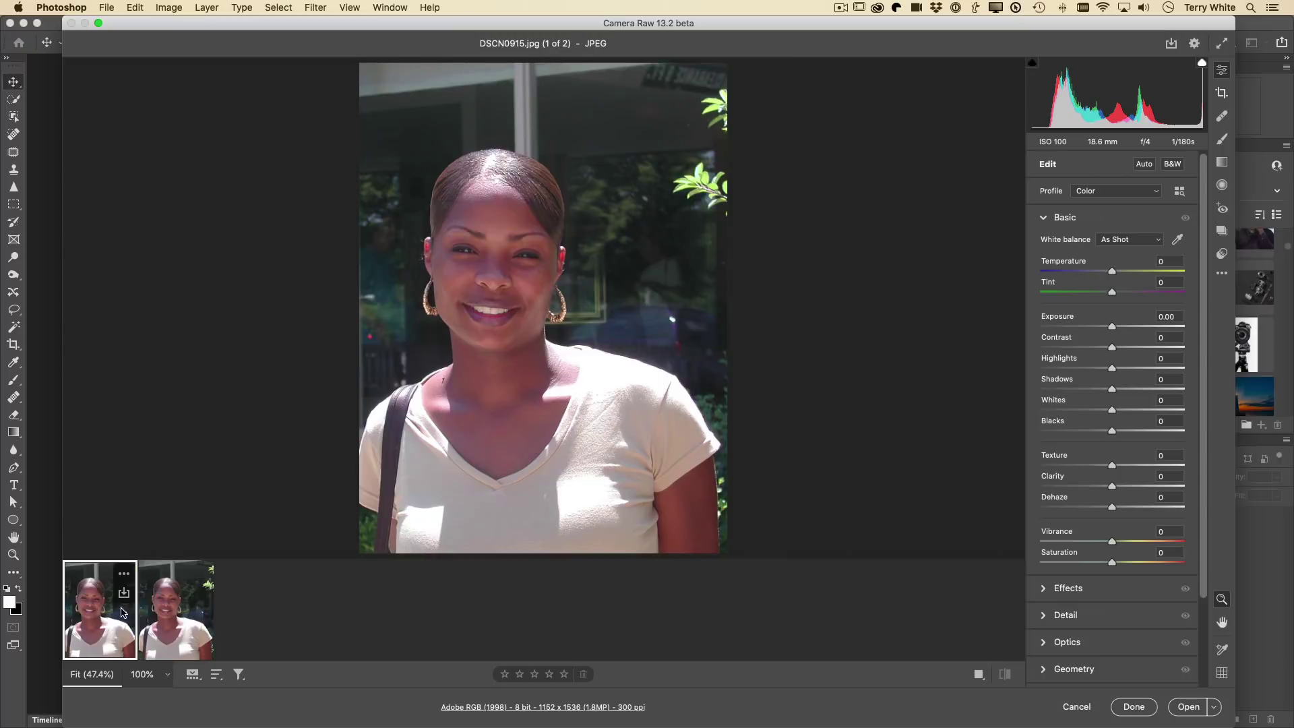
pyautogui.click(186, 617)
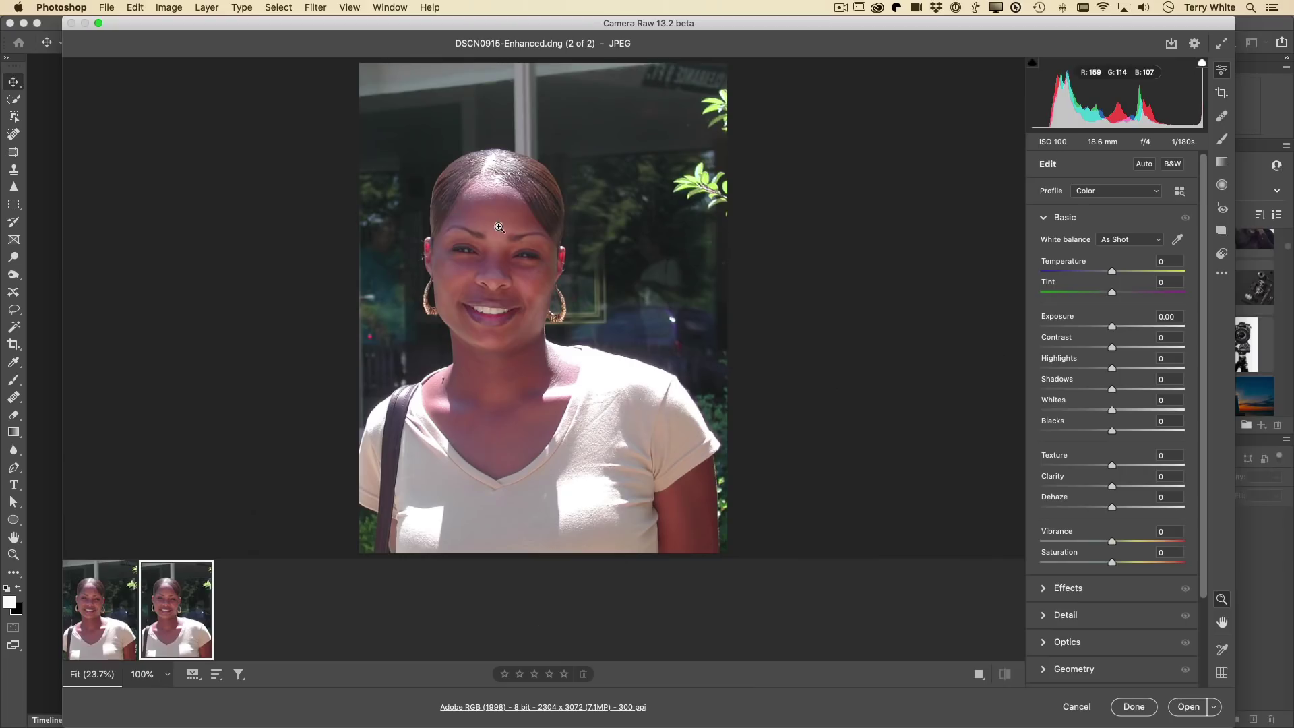
pyautogui.moveTo(465, 207); pyautogui.dragTo(556, 297)
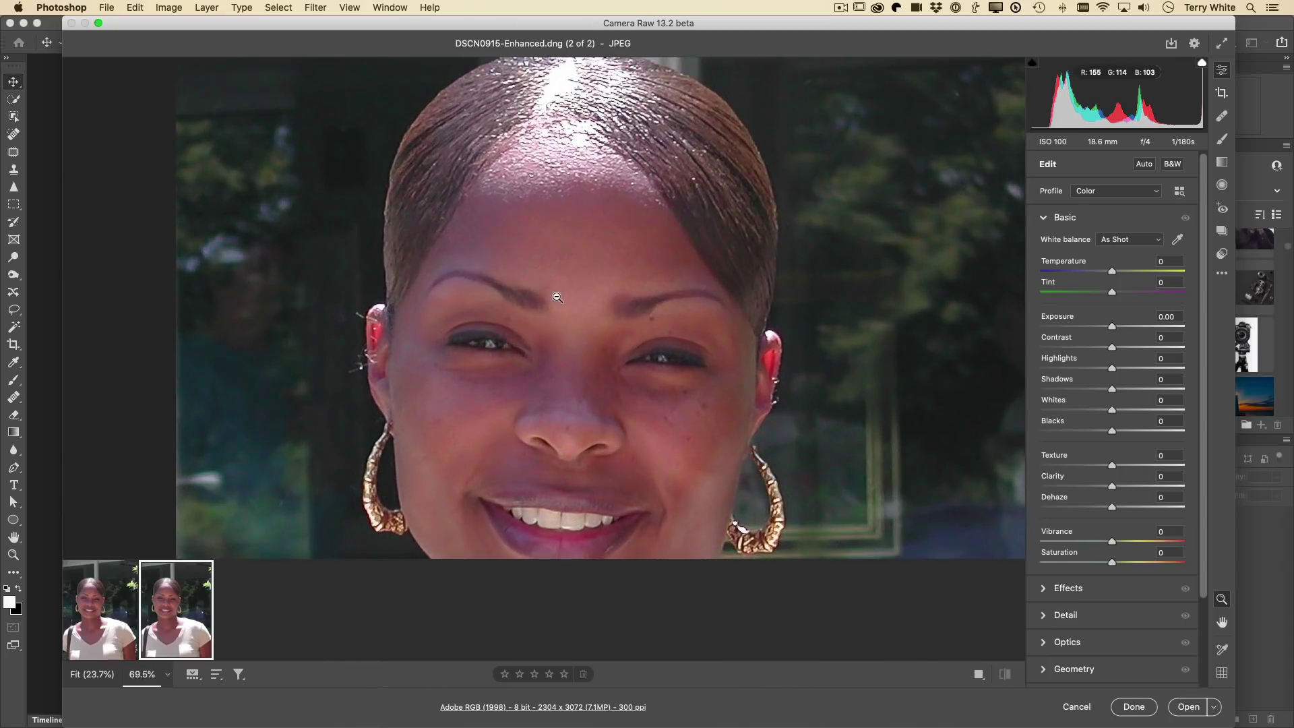
pyautogui.press('super+0')
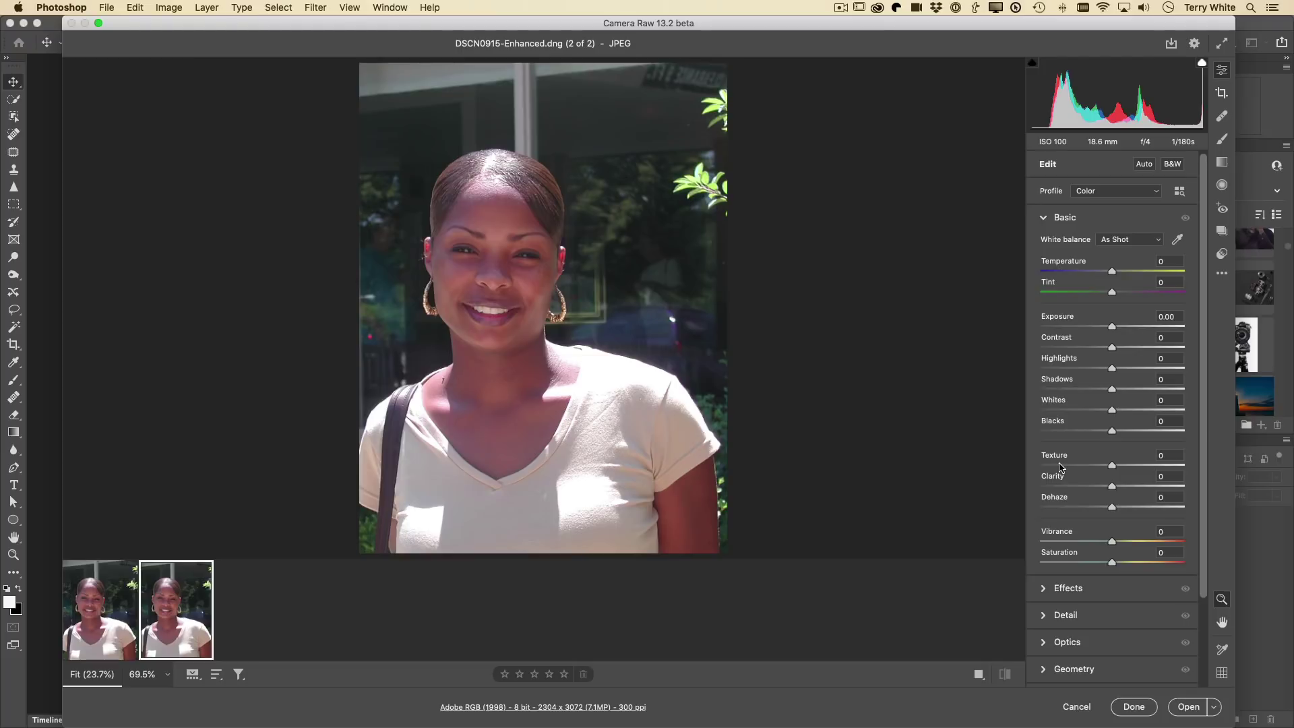
# Step: Apply automatic adjustments to the enhanced portrait and set its Dehaze to +21
pyautogui.click(1136, 166)
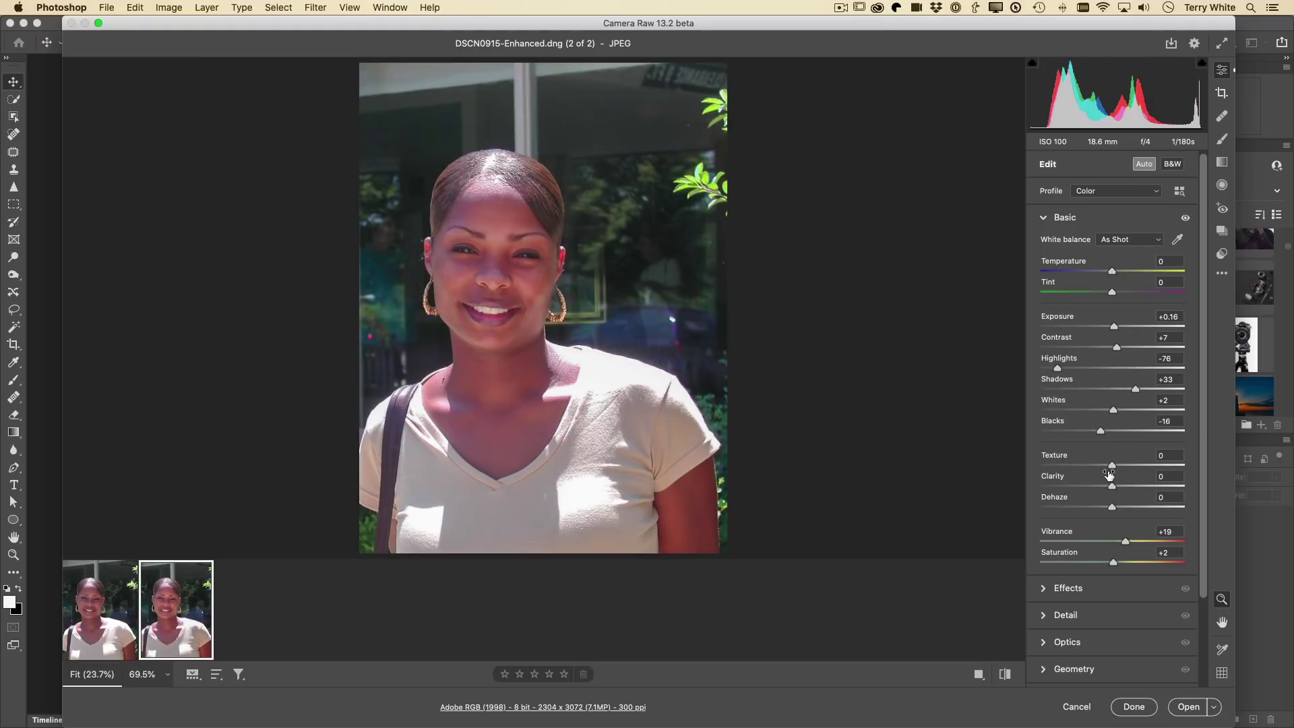
pyautogui.moveTo(1112, 506); pyautogui.dragTo(1125, 506)
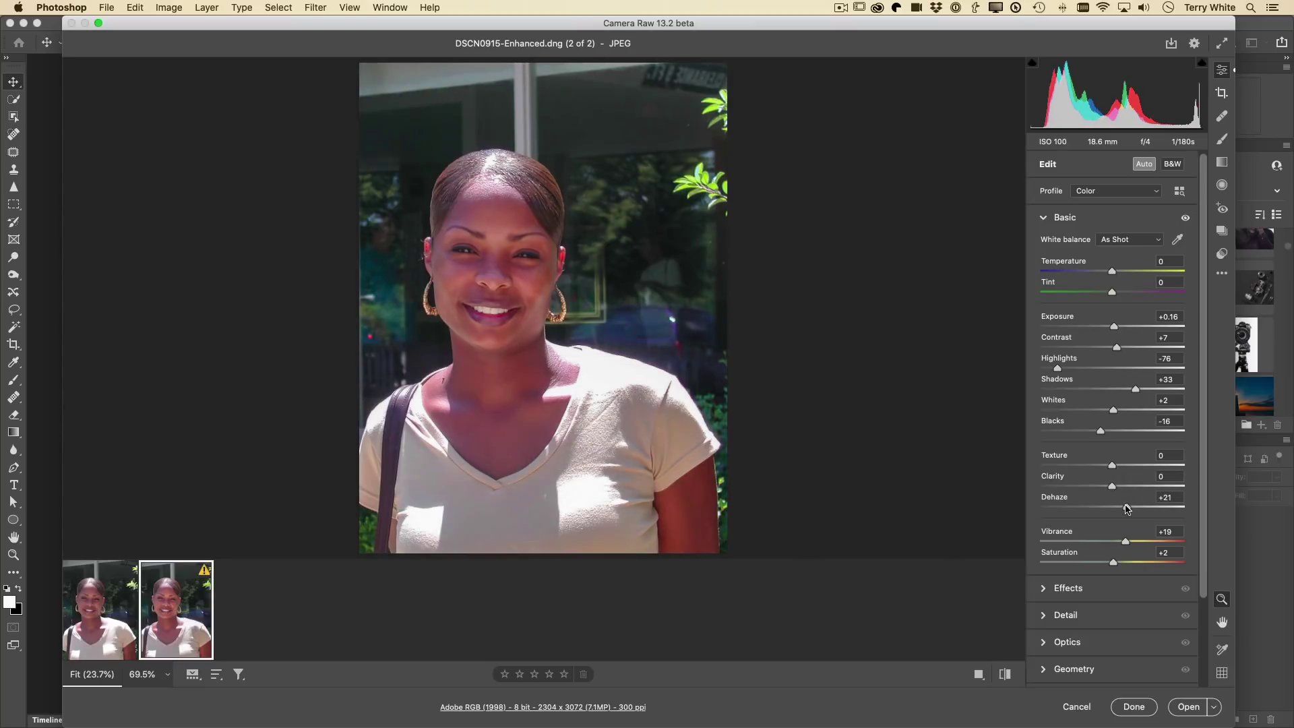